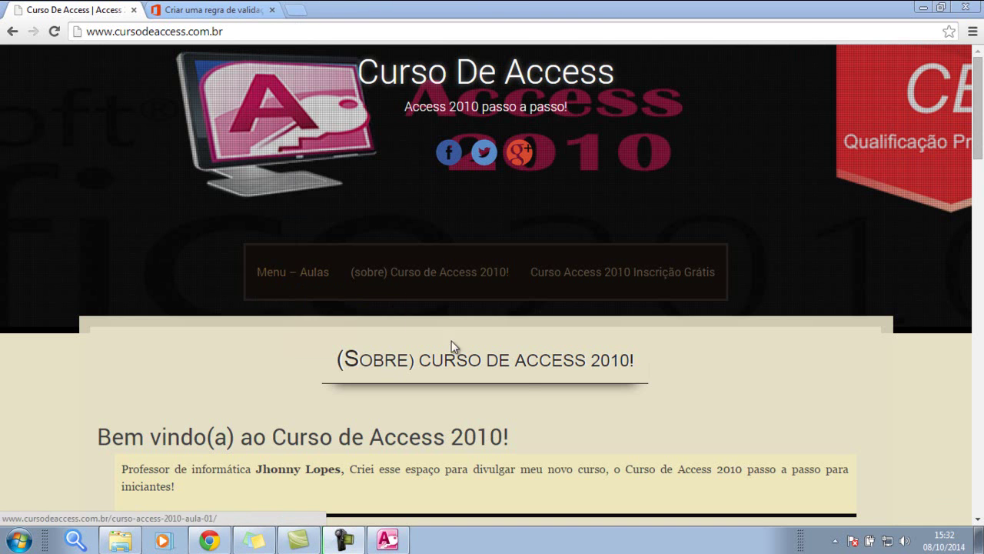
Step: Review the course topics list on the Curso de Access page, from Aula 01 through Aula 04 on data validation
scroll(454, 415, down, 4)
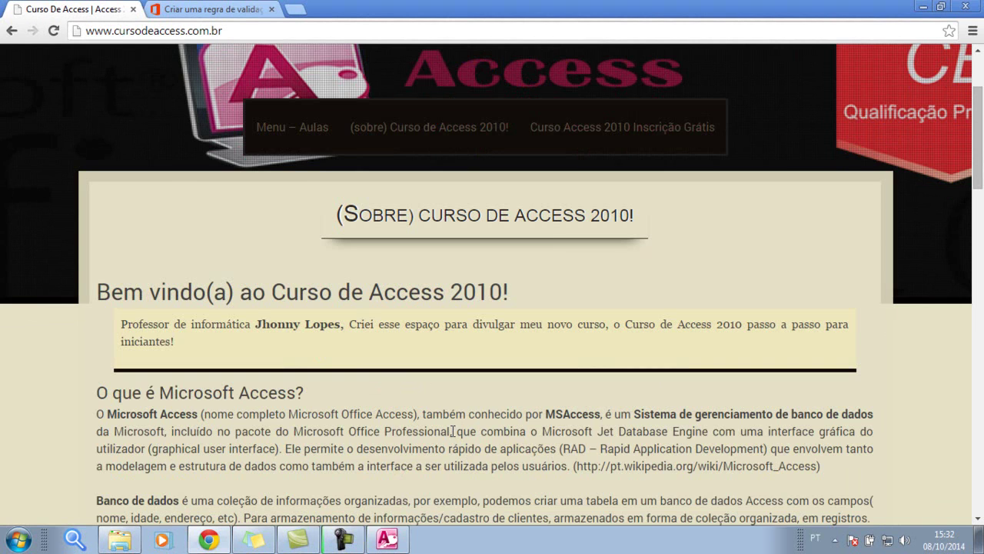
scroll(451, 430, down, 2)
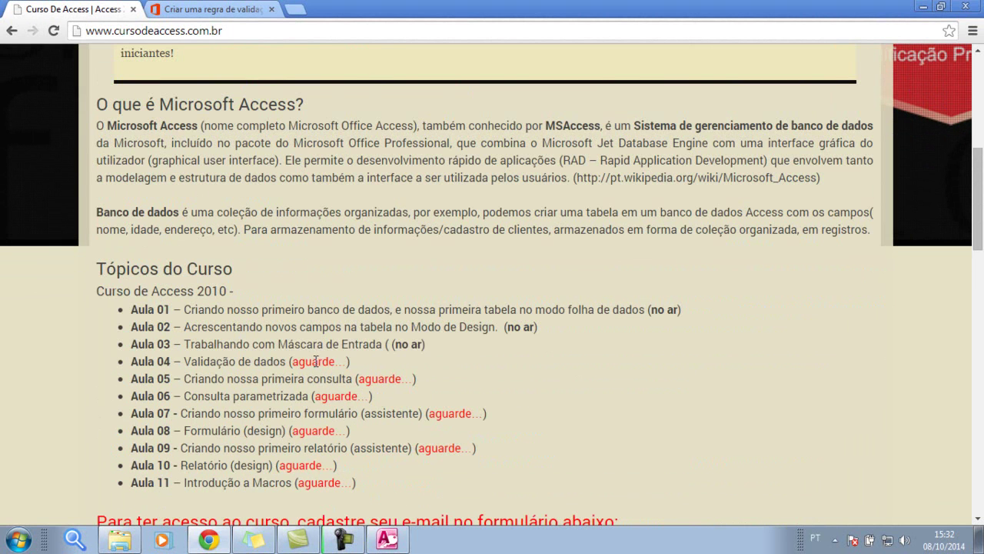
drag(153, 309, 158, 309)
drag(226, 309, 233, 309)
drag(320, 309, 336, 309)
click(489, 309)
drag(184, 327, 198, 327)
click(295, 327)
drag(434, 327, 446, 329)
drag(173, 344, 265, 346)
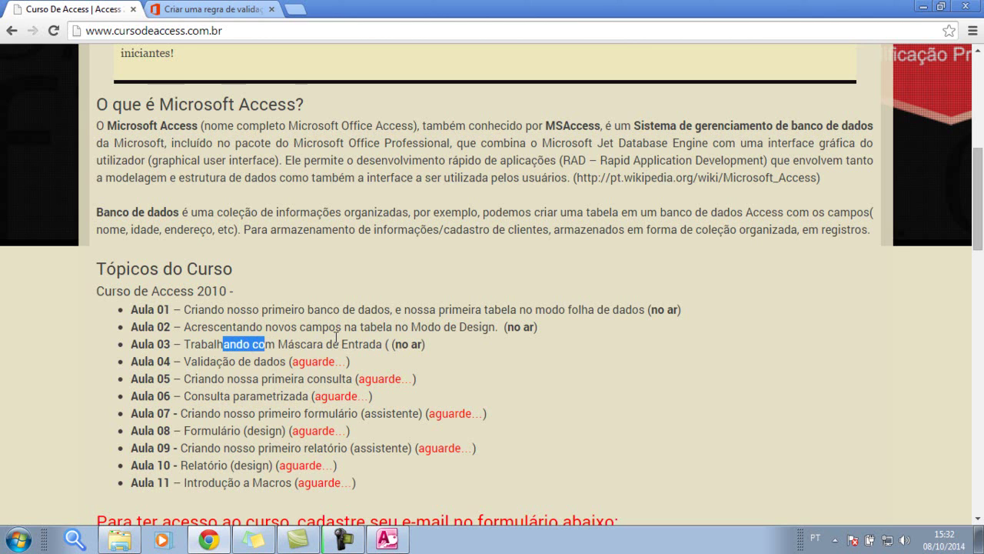
drag(191, 362, 261, 359)
scroll(261, 359, down, 1)
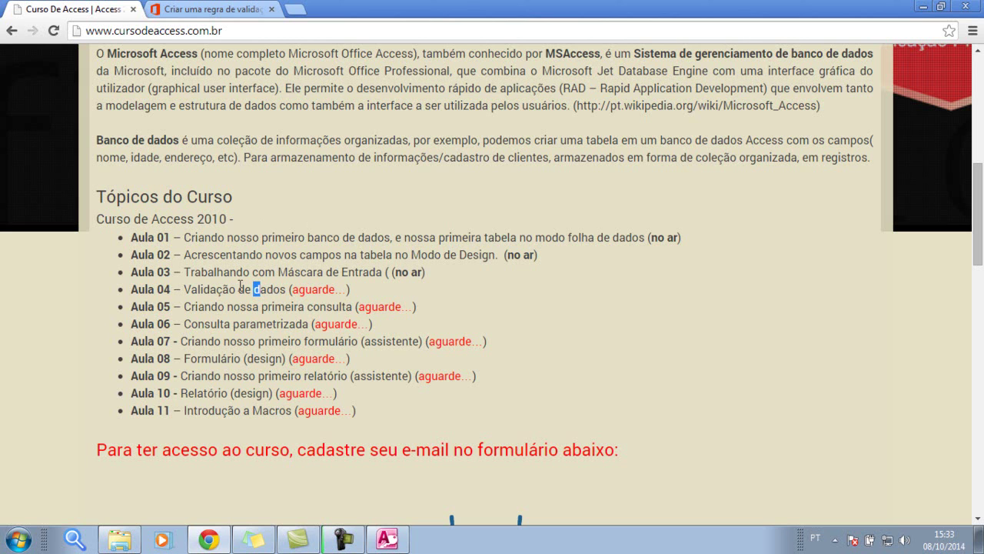
Step: Switch to Access and show the Cadastro de clientes table in Design view
click(388, 539)
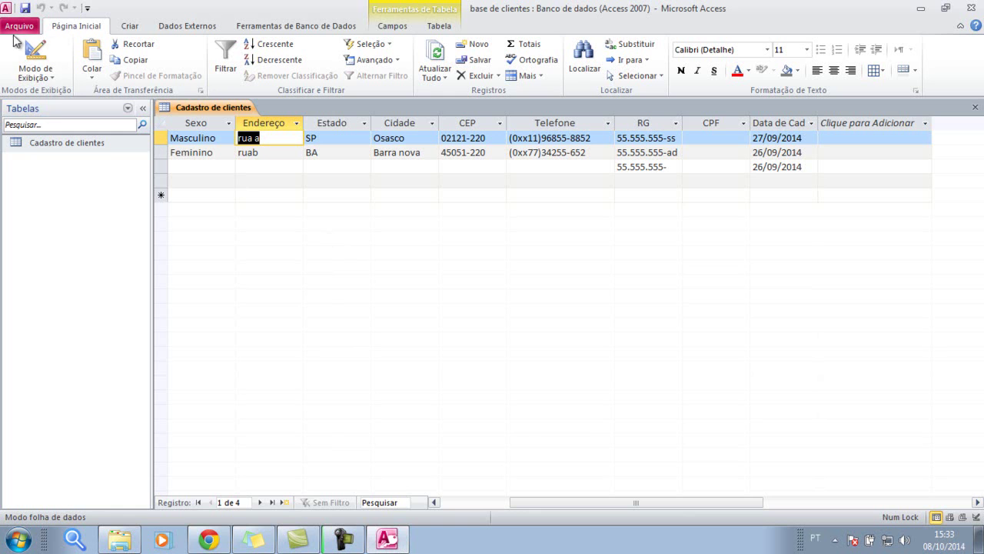
click(68, 146)
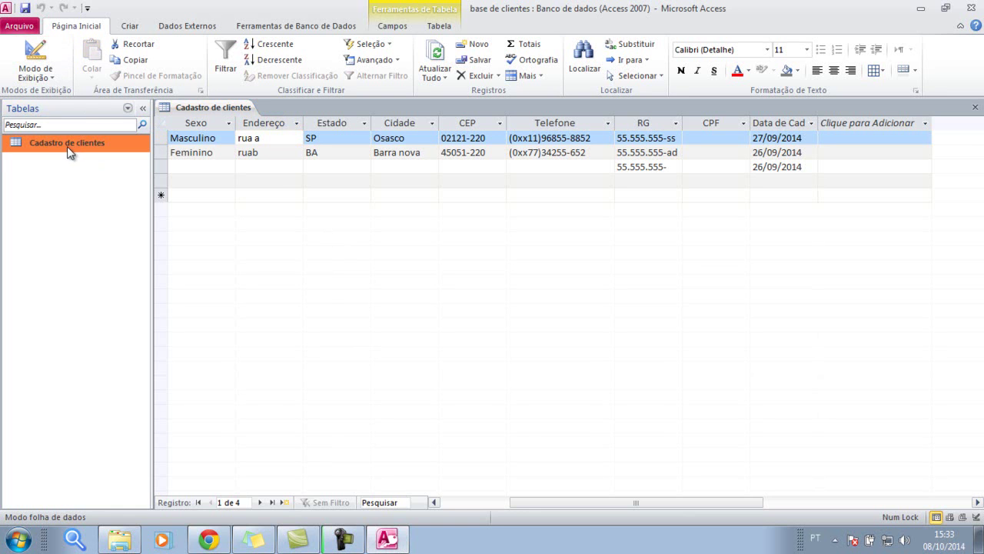
double_click(53, 148)
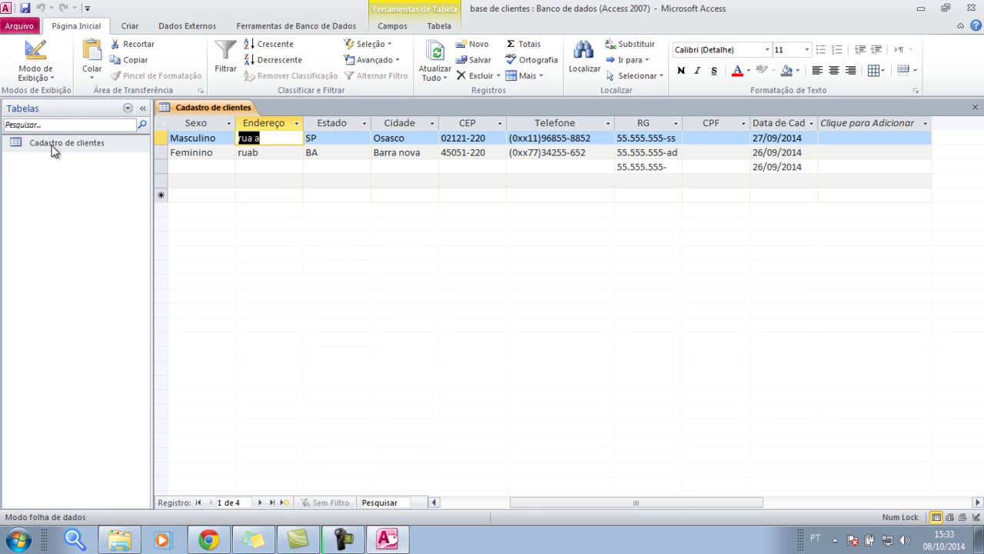
click(119, 539)
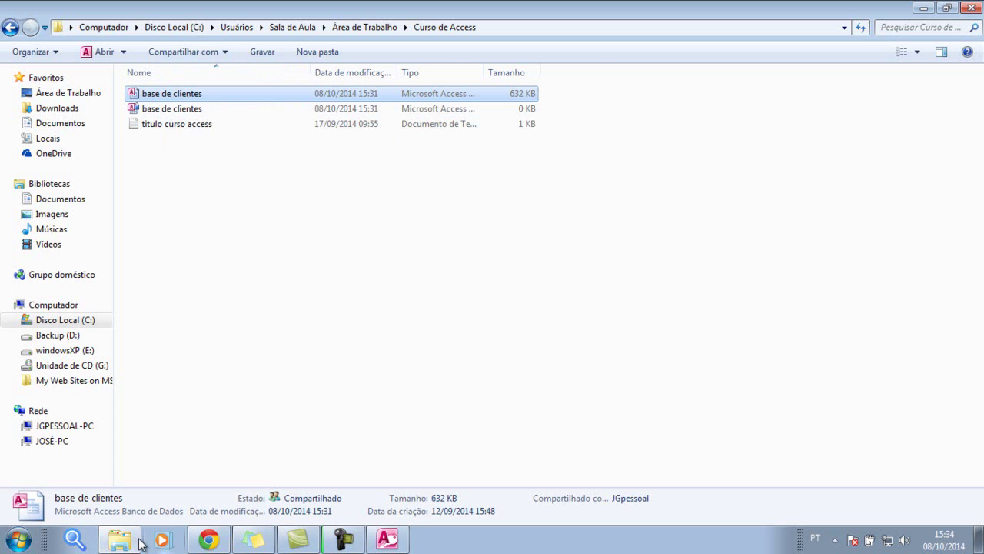
click(387, 539)
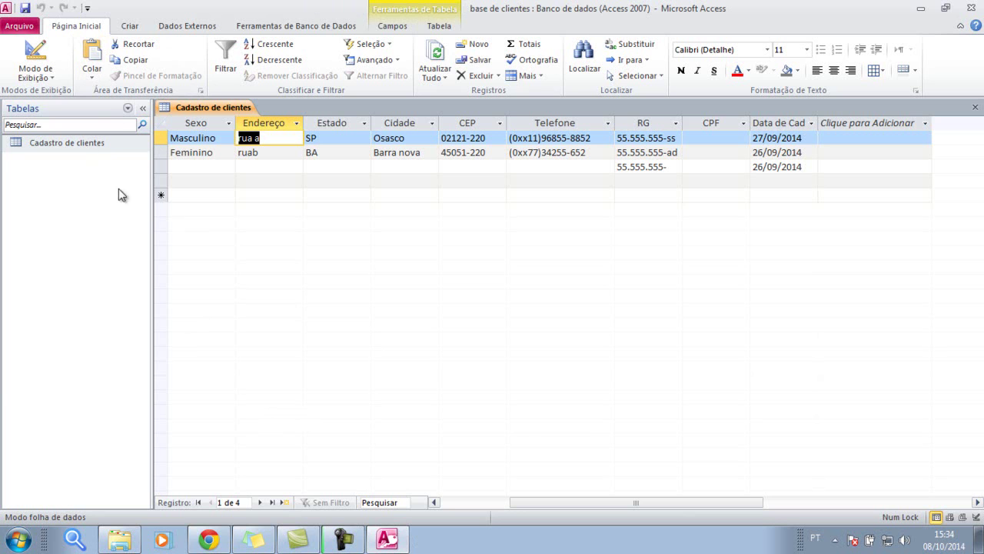
double_click(40, 144)
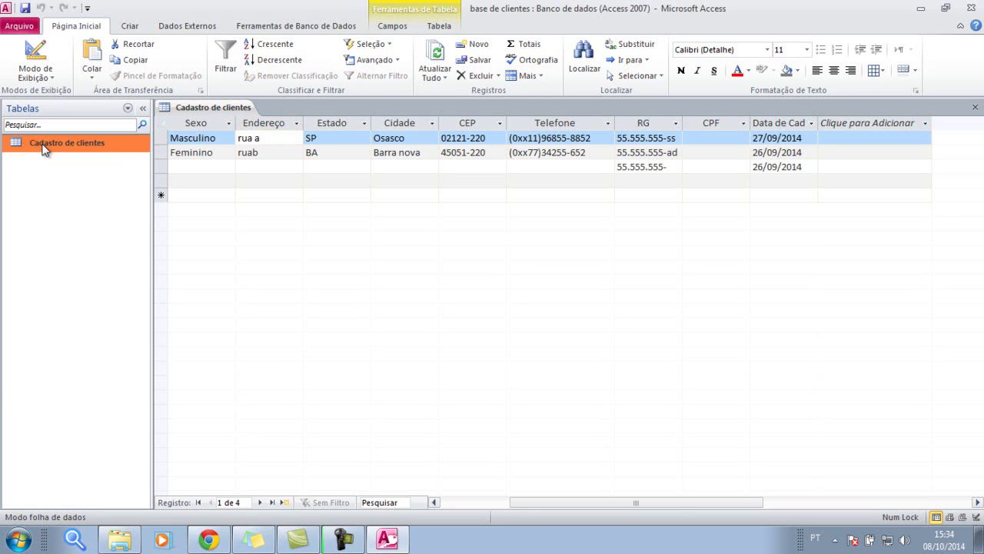
click(36, 61)
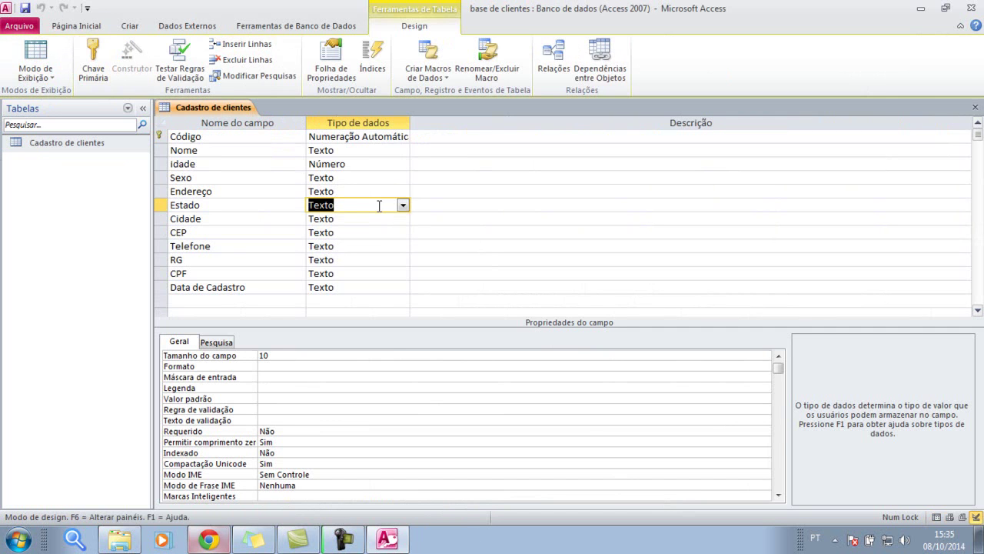
Step: Switch to Chrome and examine the Office support article on field validation rules, down to its table of example rules
click(214, 540)
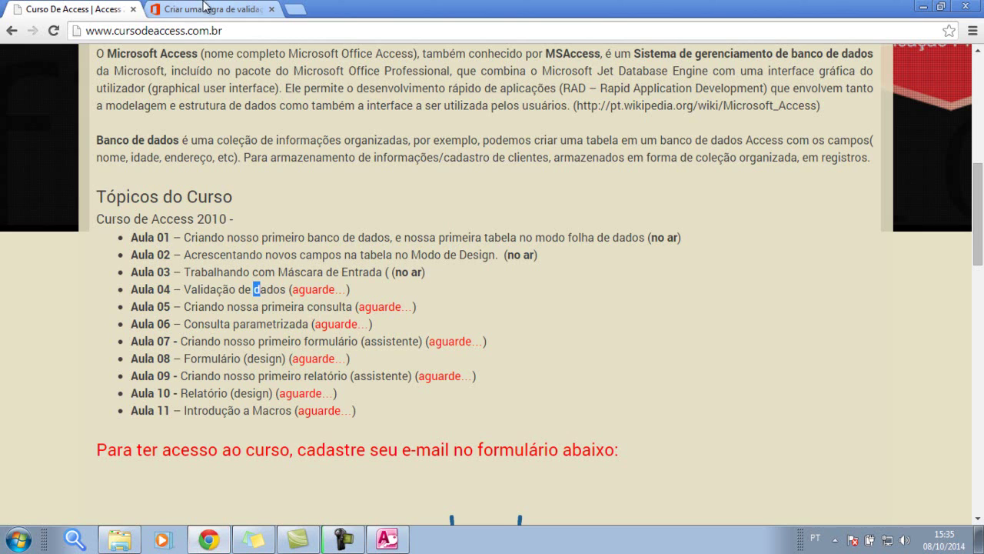
click(177, 9)
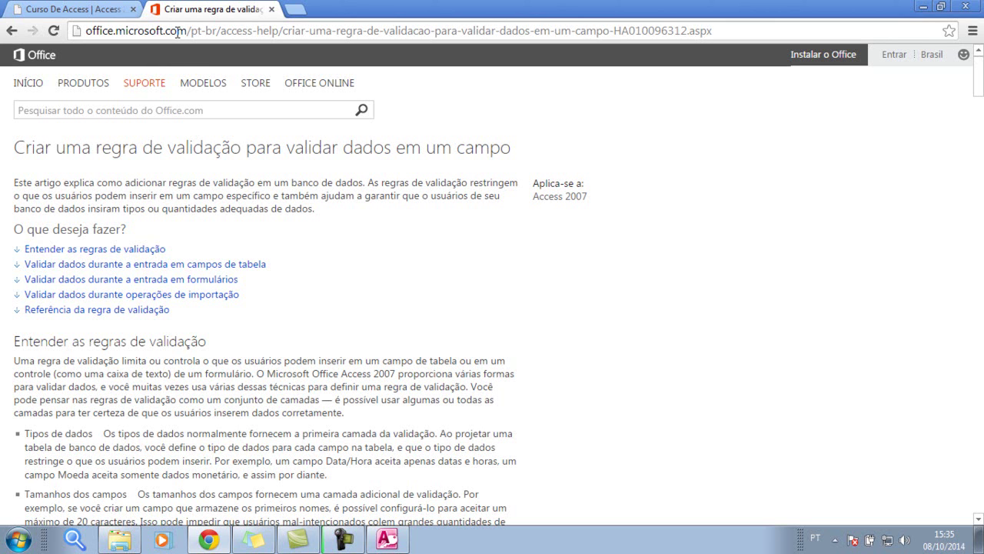
drag(112, 146, 225, 147)
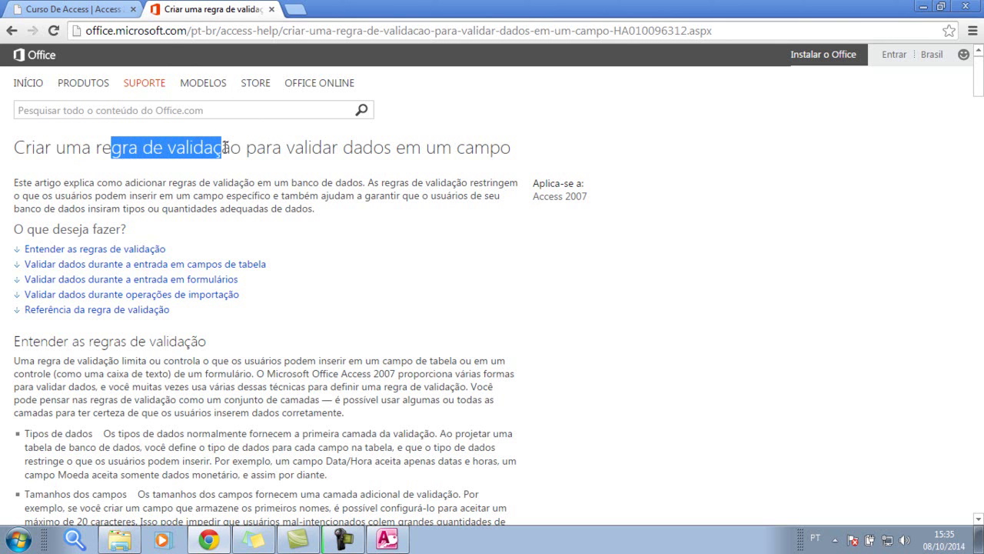
scroll(336, 277, down, 5)
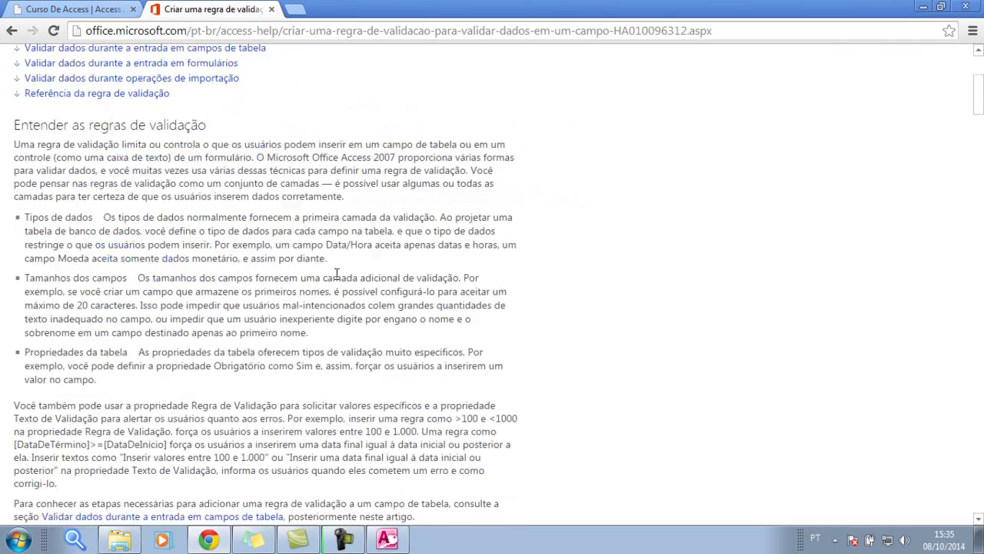
scroll(336, 276, down, 4)
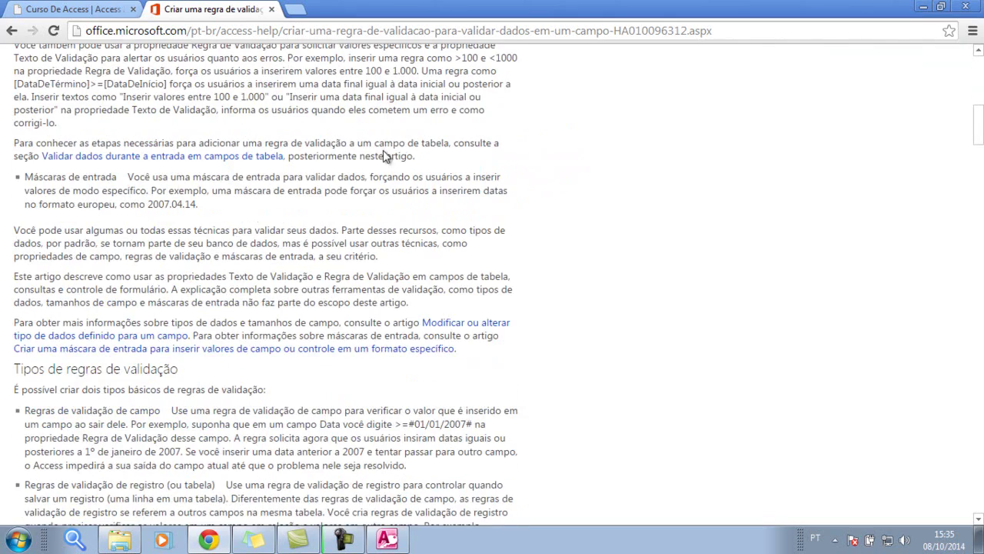
scroll(237, 268, down, 2)
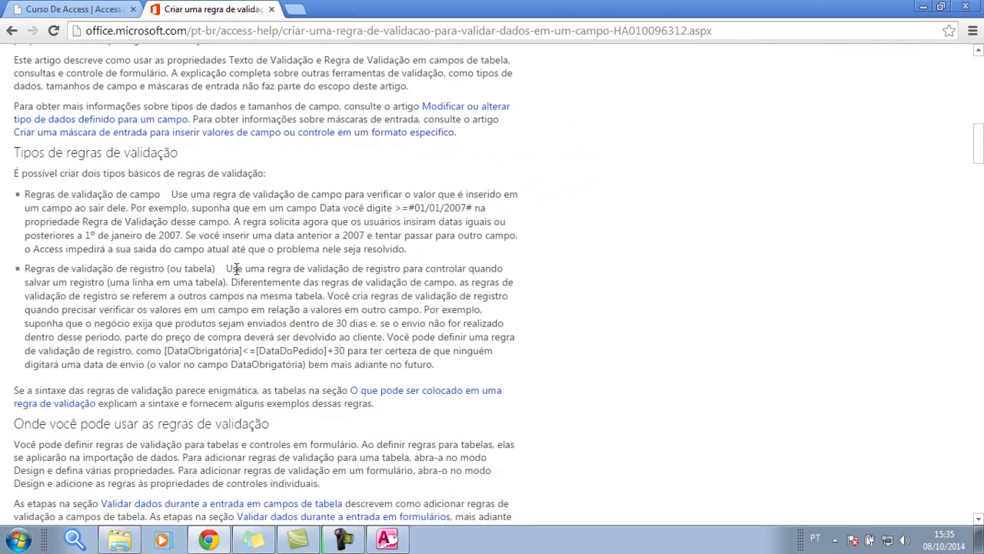
scroll(237, 267, down, 4)
scroll(232, 268, down, 12)
scroll(232, 268, down, 13)
scroll(232, 267, down, 12)
scroll(232, 268, down, 1)
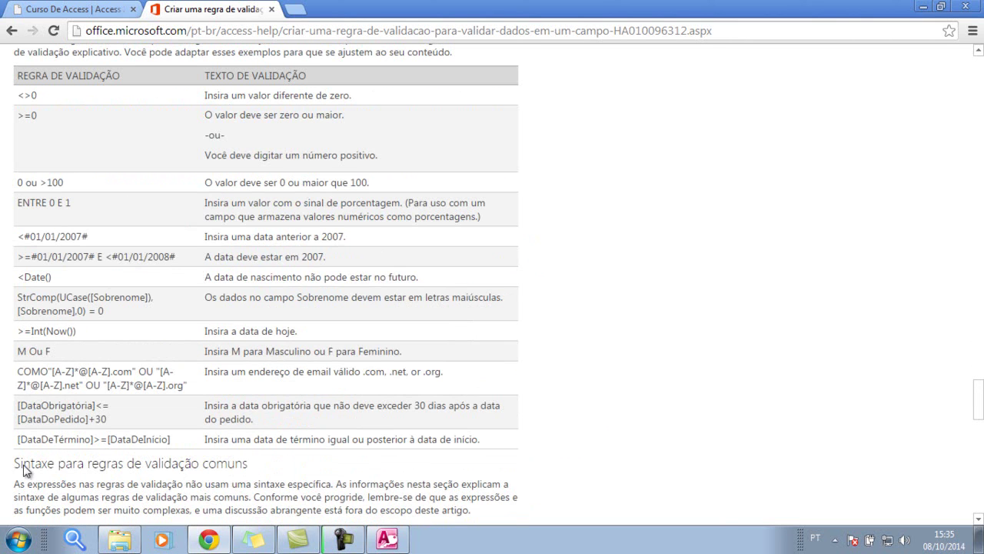
scroll(282, 320, up, 1)
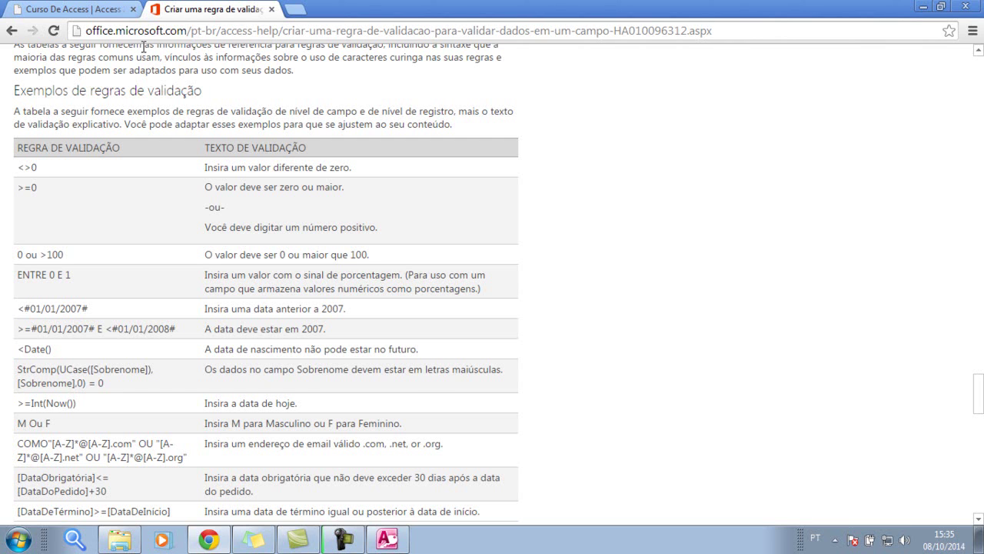
Step: Return to Access and add a field named Data de Nascimento with the Data/Hora data type after Data de Cadastro
click(368, 543)
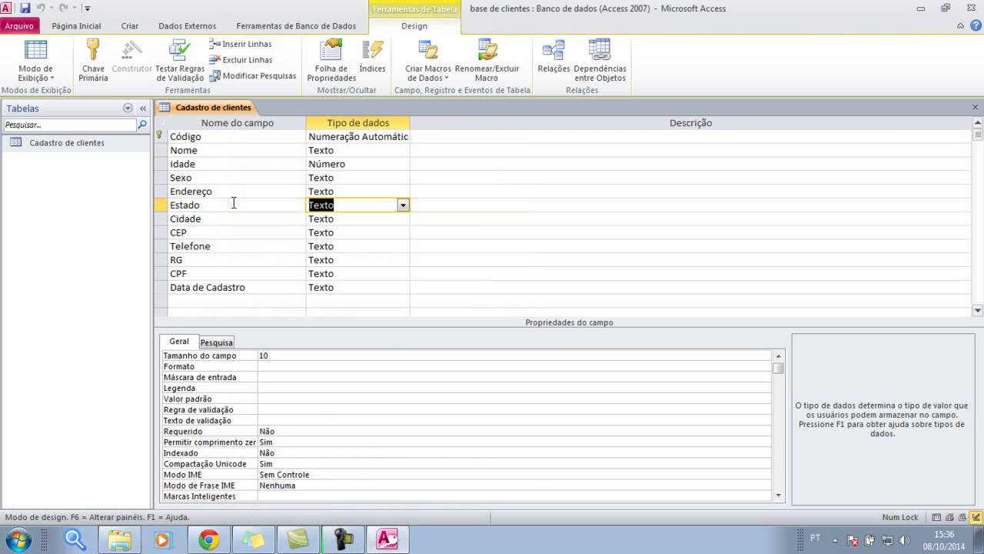
click(178, 299)
text(Data de NAscimento)
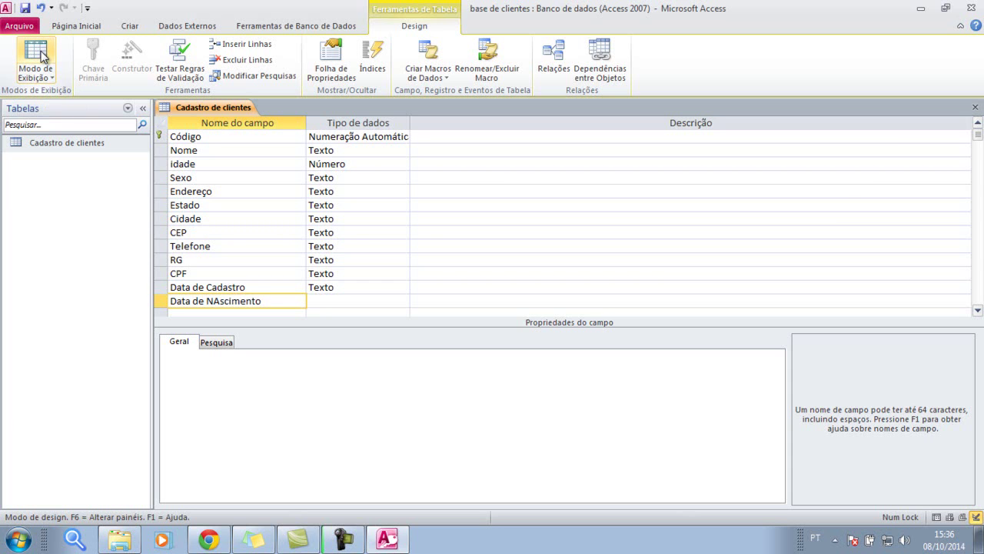
click(219, 300)
key(BackSpace)
text(a)
click(320, 300)
click(402, 301)
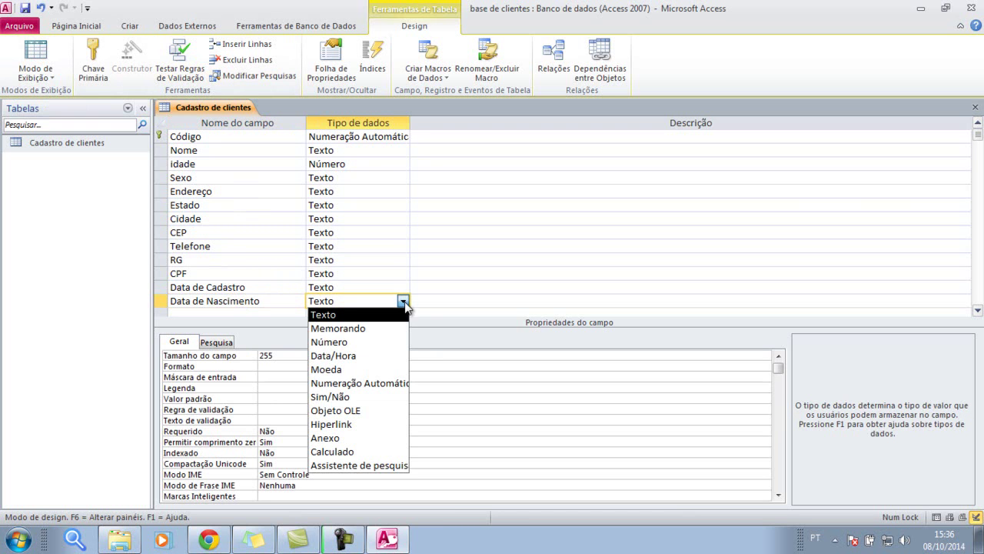
click(336, 356)
Step: Add a field named Crédito with the Moeda data type below Data de Nascimento
click(258, 313)
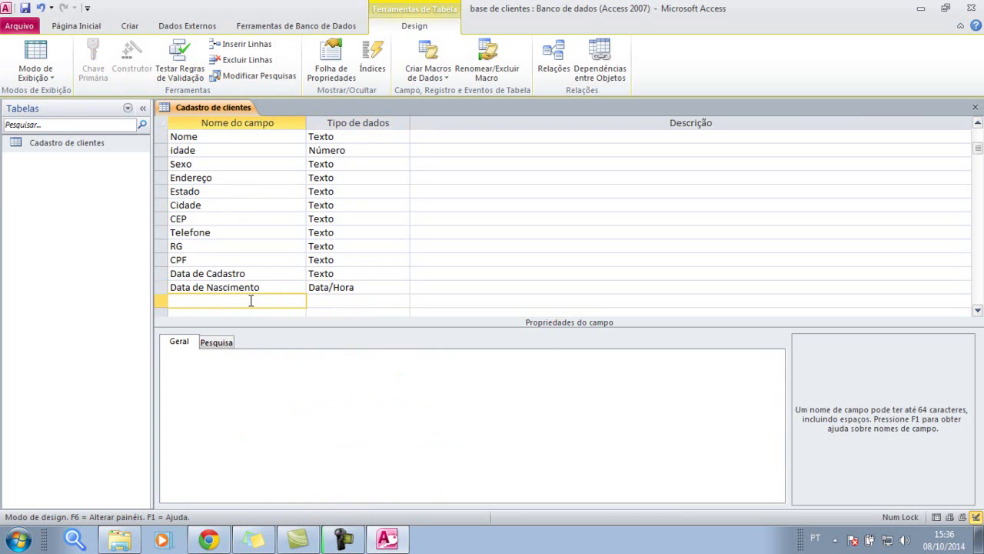
text(Crédito)
click(341, 301)
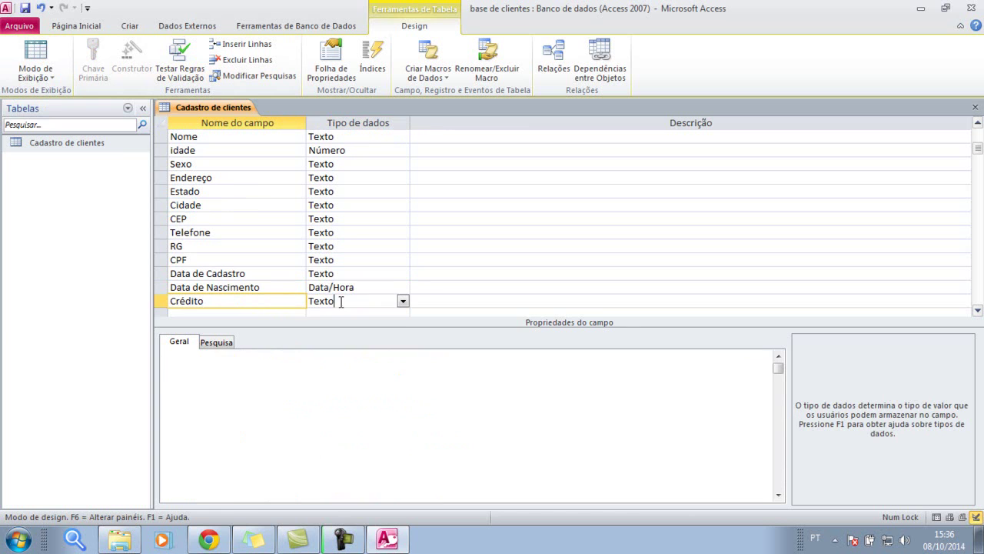
click(402, 302)
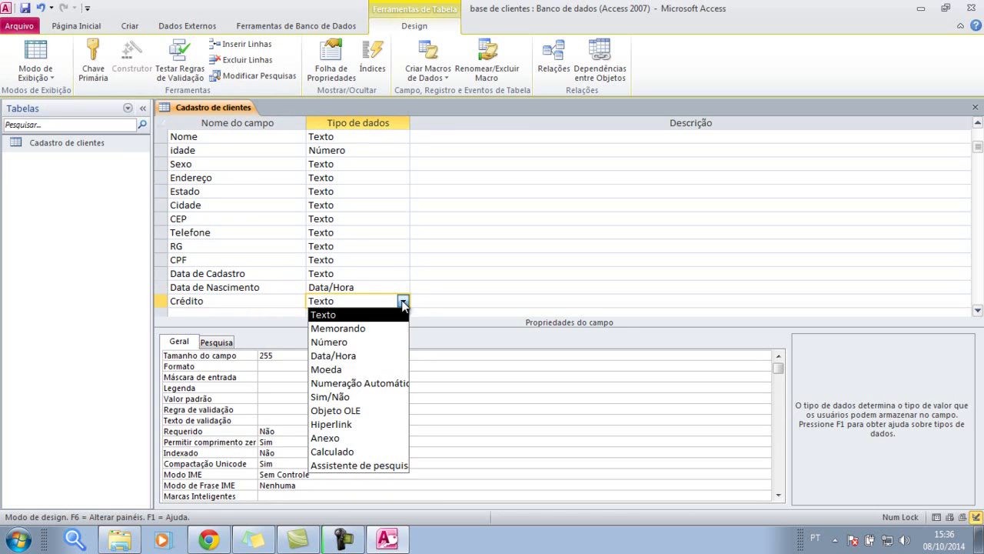
click(326, 369)
click(251, 301)
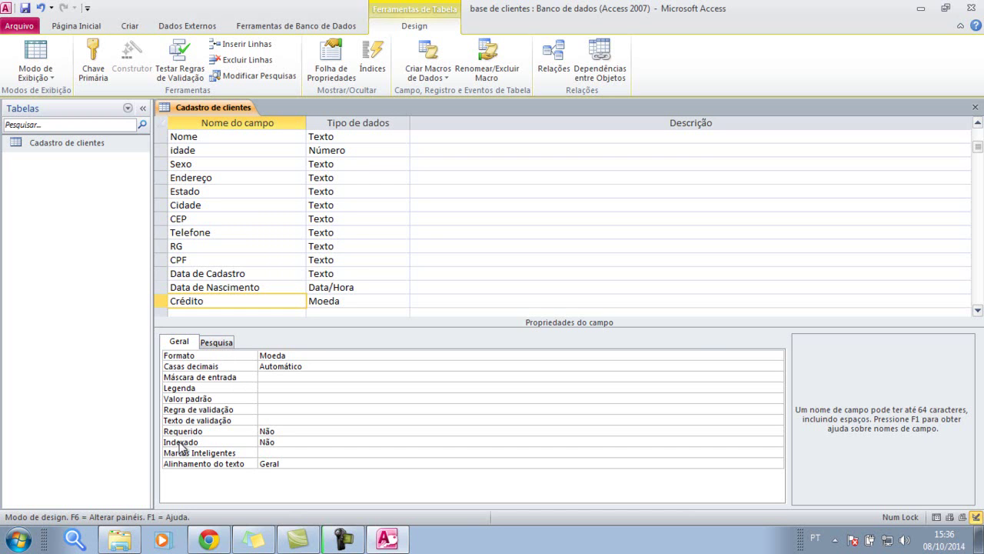
Step: Copy the example rule "0 ou >100" from the validation rules table in the Office article in Chrome
click(195, 410)
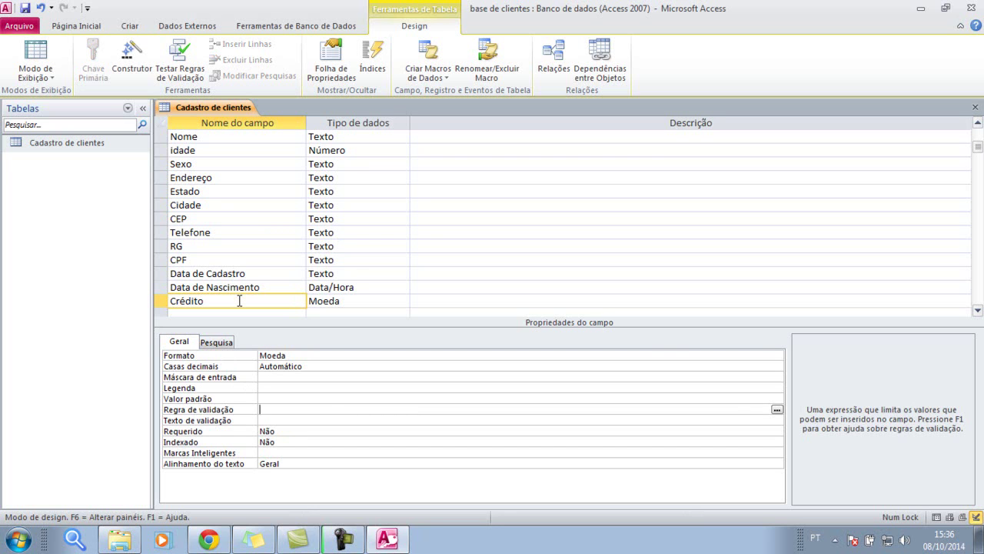
click(209, 540)
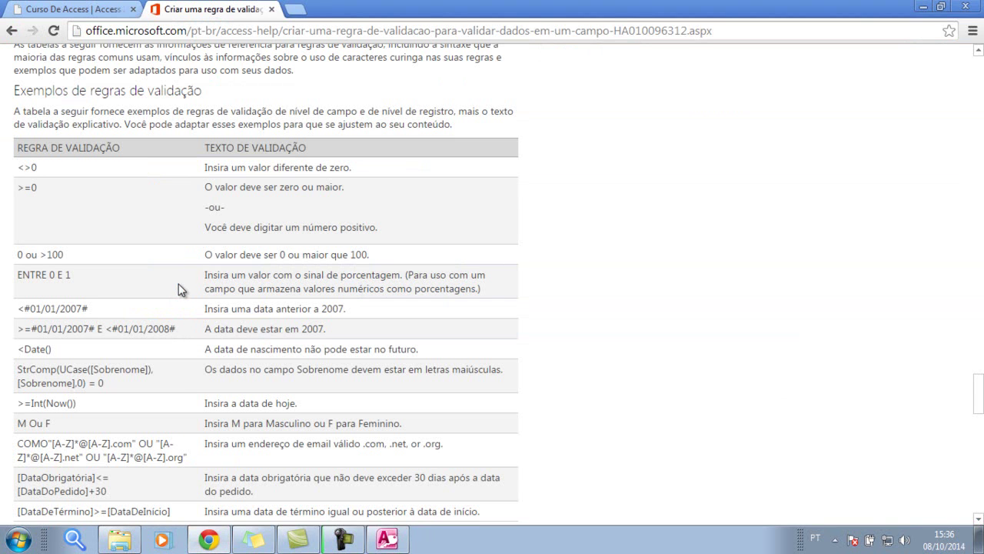
drag(27, 90, 49, 91)
drag(68, 254, 19, 257)
key(ctrl+c)
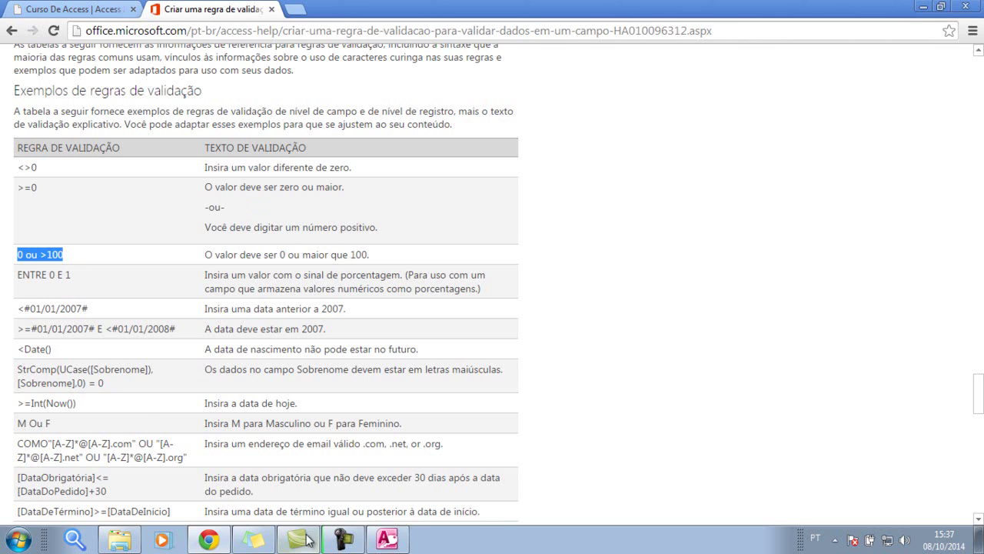
Step: Switch back to Access and paste the copied rule 0 Ou >100 as the Crédito field's validation rule
click(391, 541)
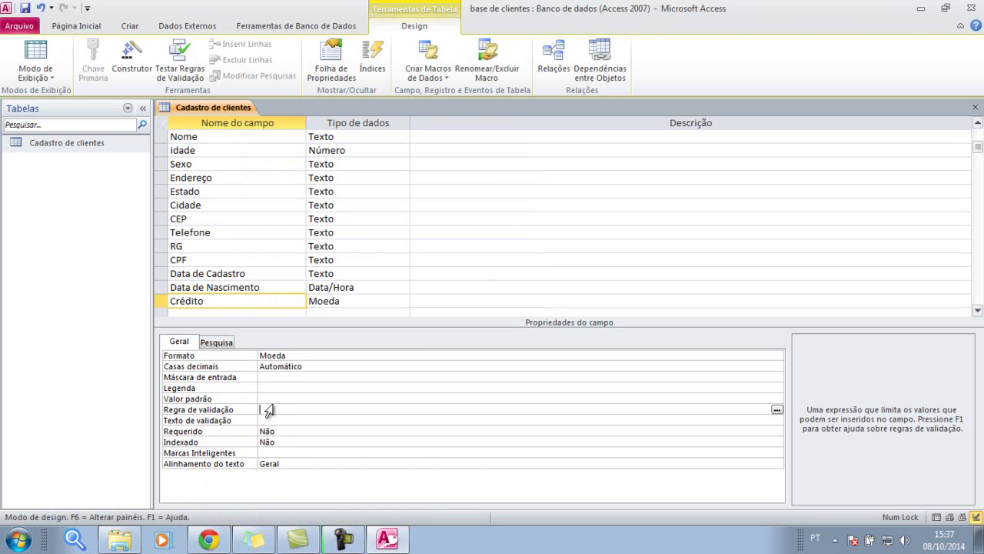
click(343, 541)
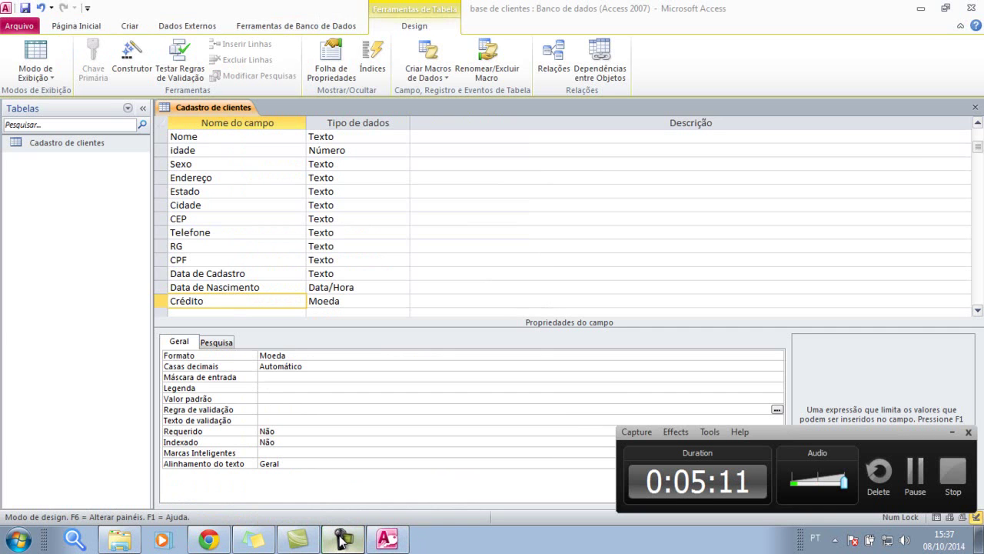
click(345, 539)
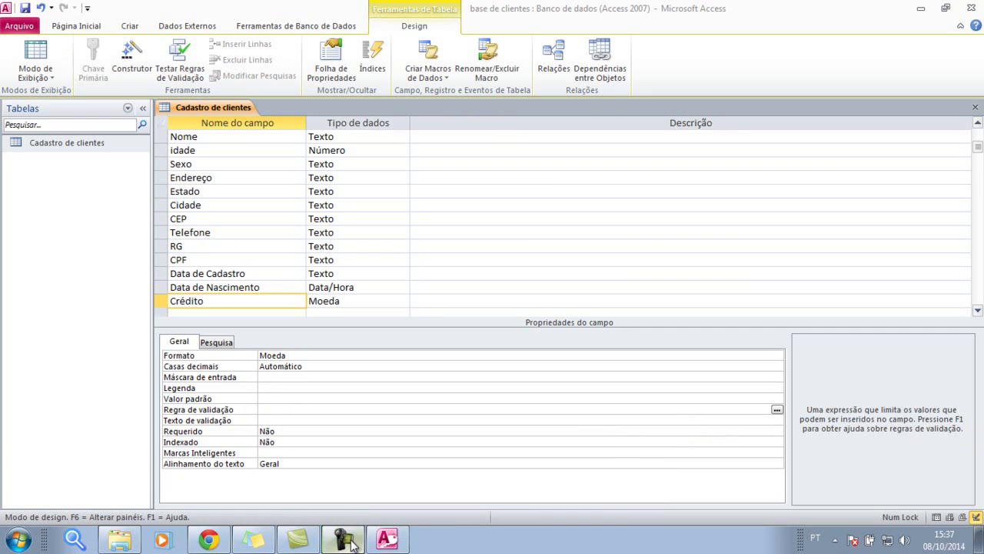
click(270, 410)
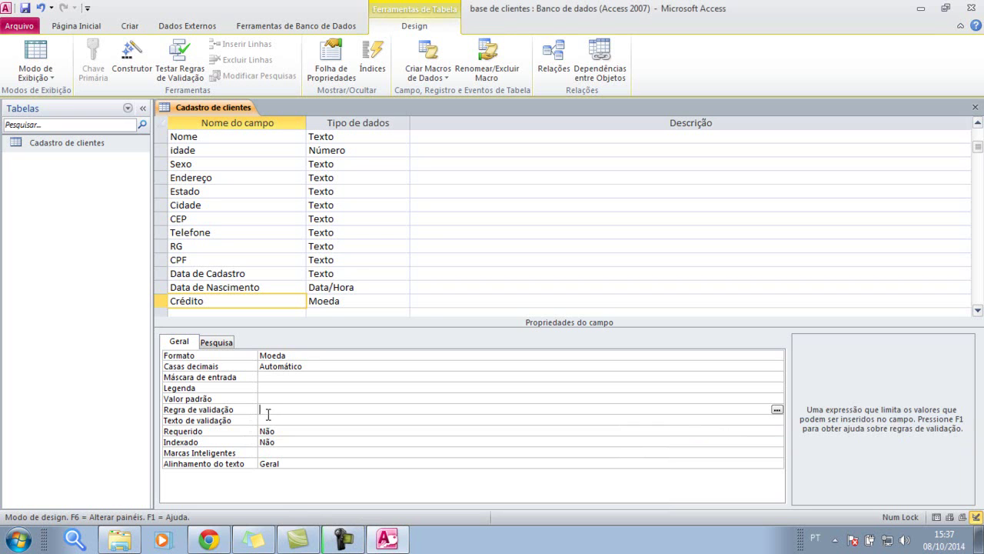
key(ctrl+v)
click(274, 421)
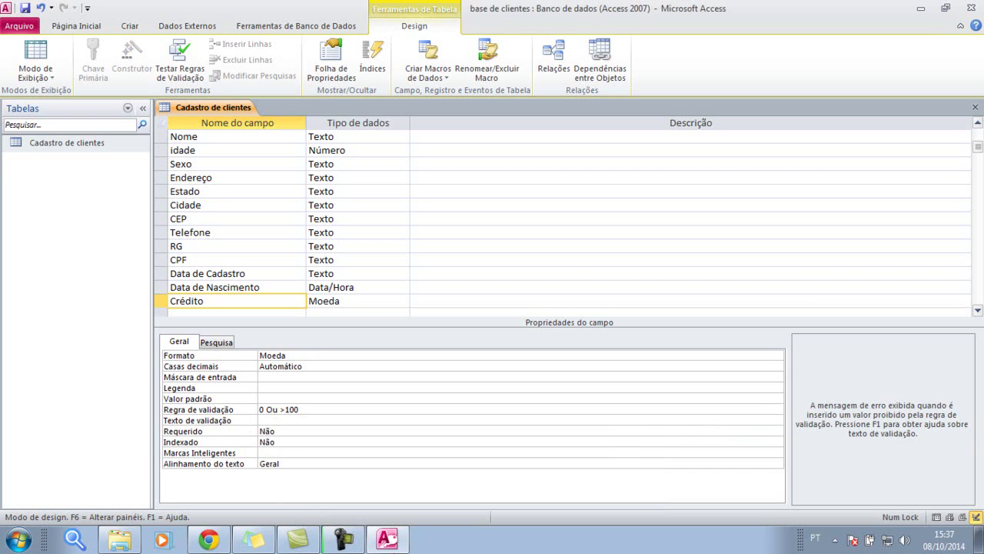
Step: Save the Cadastro de clientes table and test the existing data against the new Crédito rule
mouse_move(279, 543)
click(25, 9)
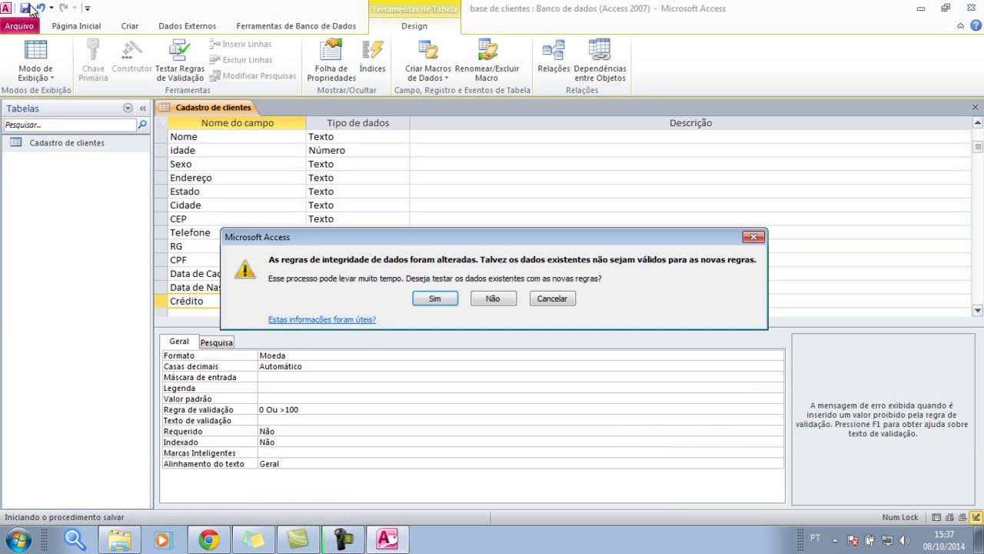
click(437, 300)
click(439, 313)
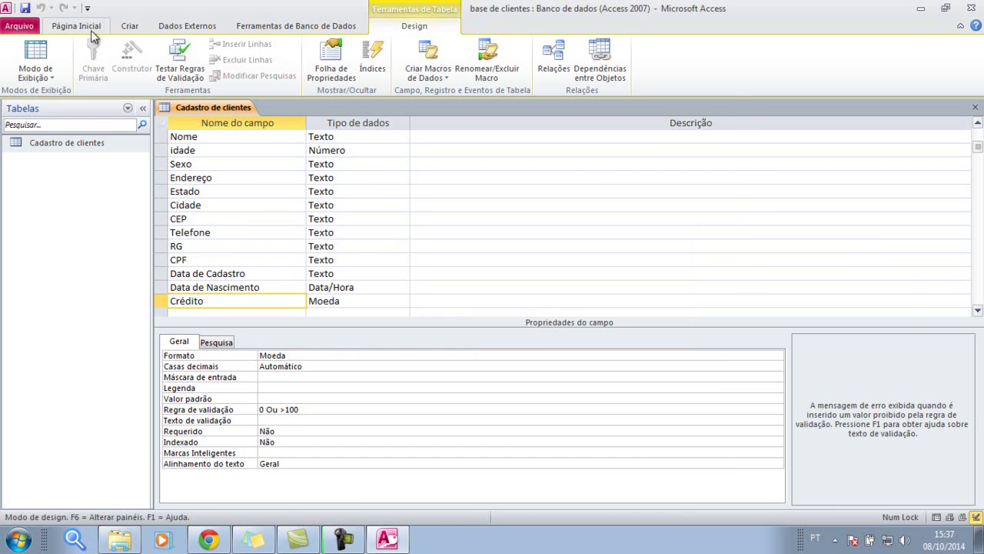
Step: Open the table in datasheet view and try to enter 50 in the first record's Crédito field
click(49, 71)
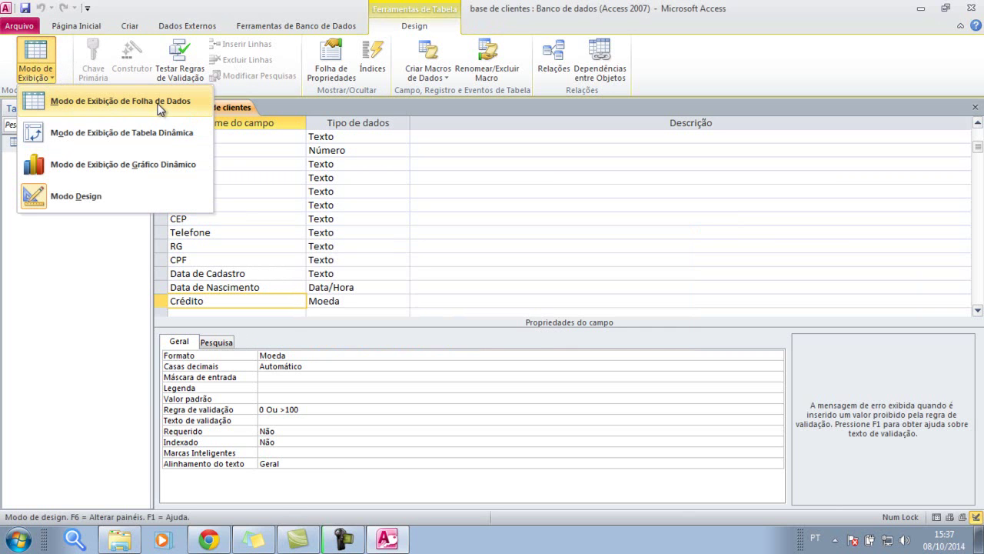
click(36, 58)
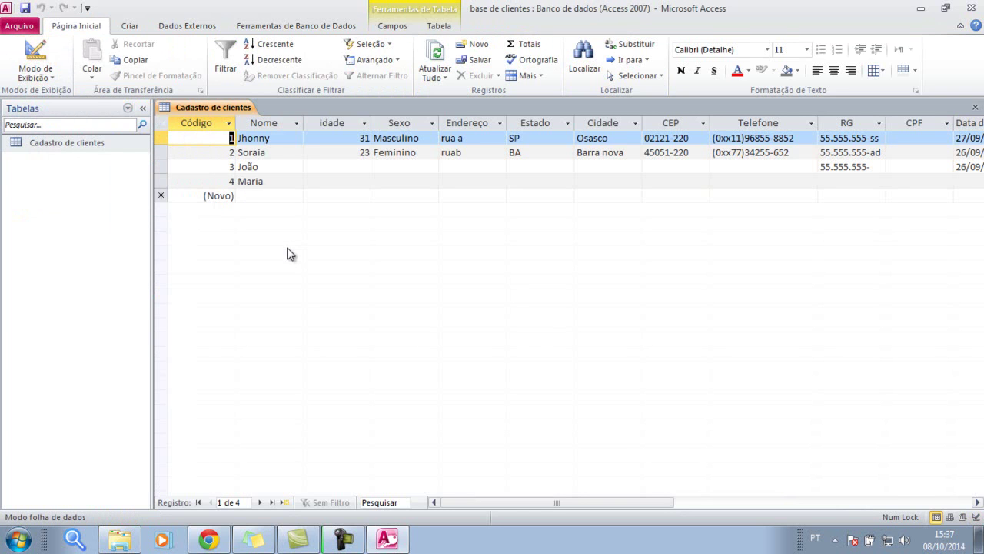
key(Tab)
key(Tab)
key(Tab)
key(Tab)
key(Tab)
key(Tab)
key(Tab)
key(Tab)
key(Tab)
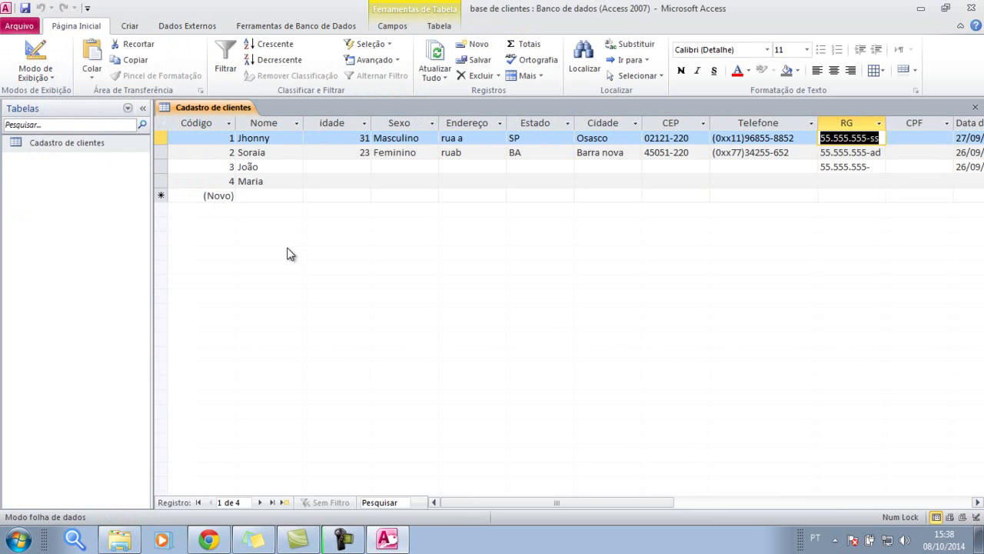
key(Tab)
key(Tab)
key(Tab)
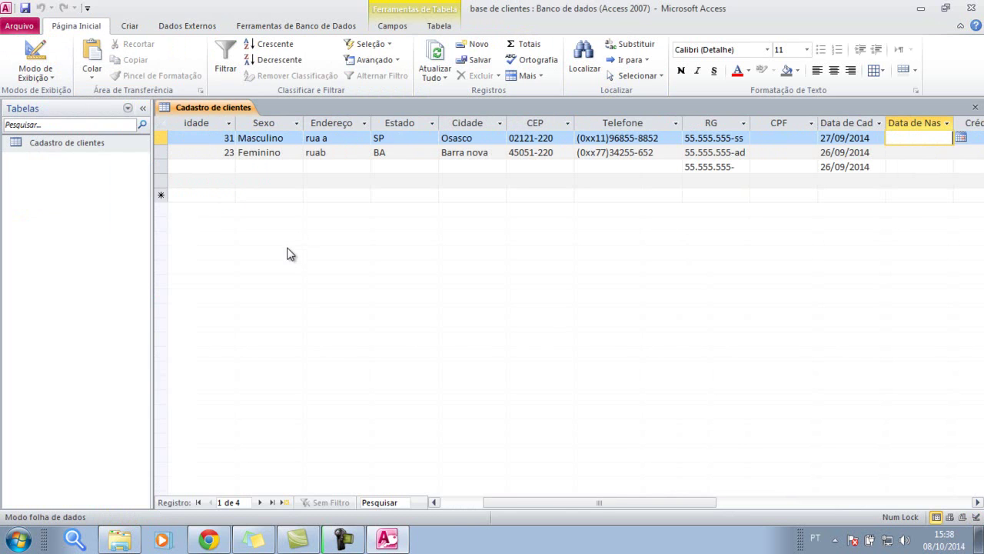
key(Tab)
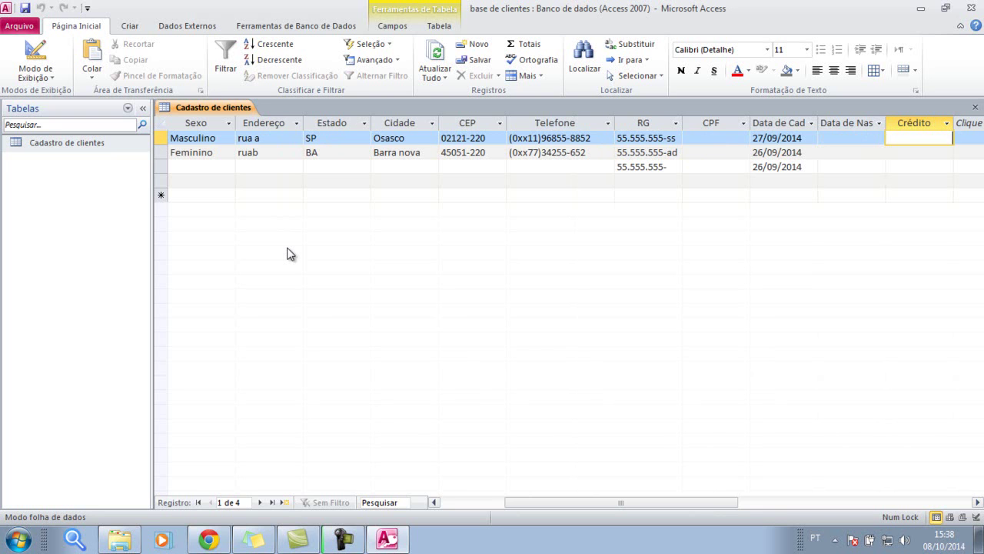
text(120)
key(BackSpace)
key(BackSpace)
key(BackSpace)
text(50)
key(Return)
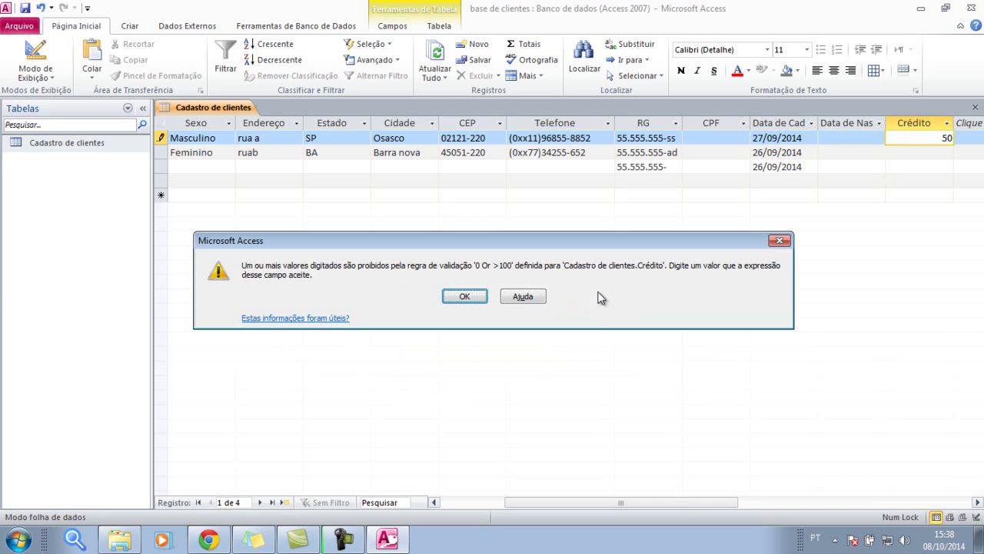
click(464, 296)
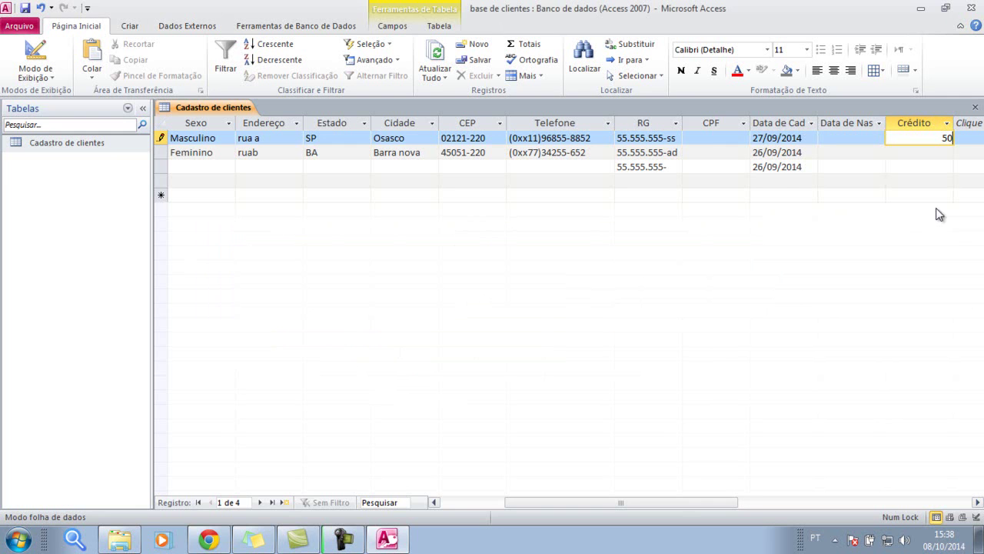
Step: Replace the first record's Crédito value with an amount allowed by the validation rule
key(BackSpace)
key(BackSpace)
text(100)
key(Return)
Step: Return to design view, then switch to Chrome and copy the validation text "O valor deve ser 0 ou maior que 100." from the examples table
click(36, 52)
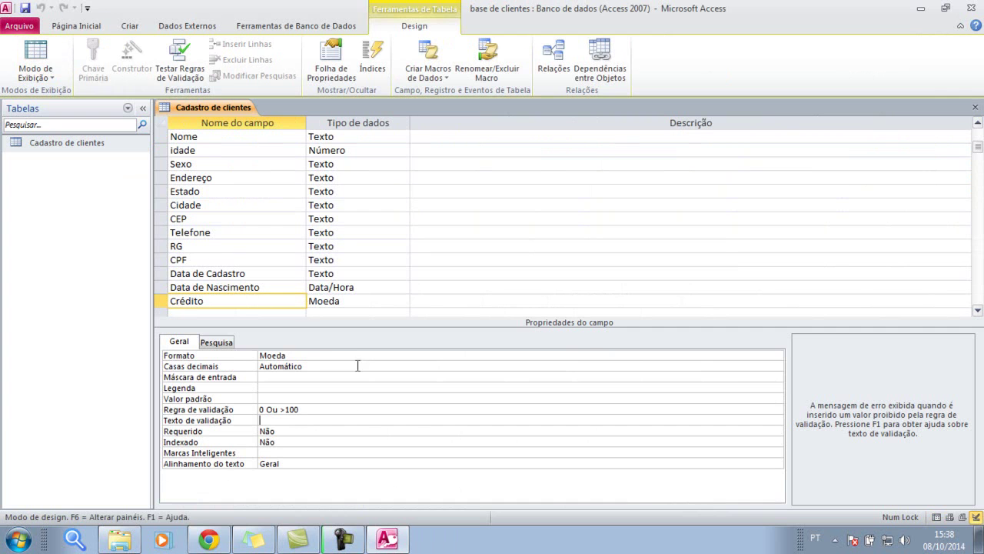
click(287, 421)
click(208, 539)
drag(48, 147, 83, 148)
drag(214, 146, 272, 148)
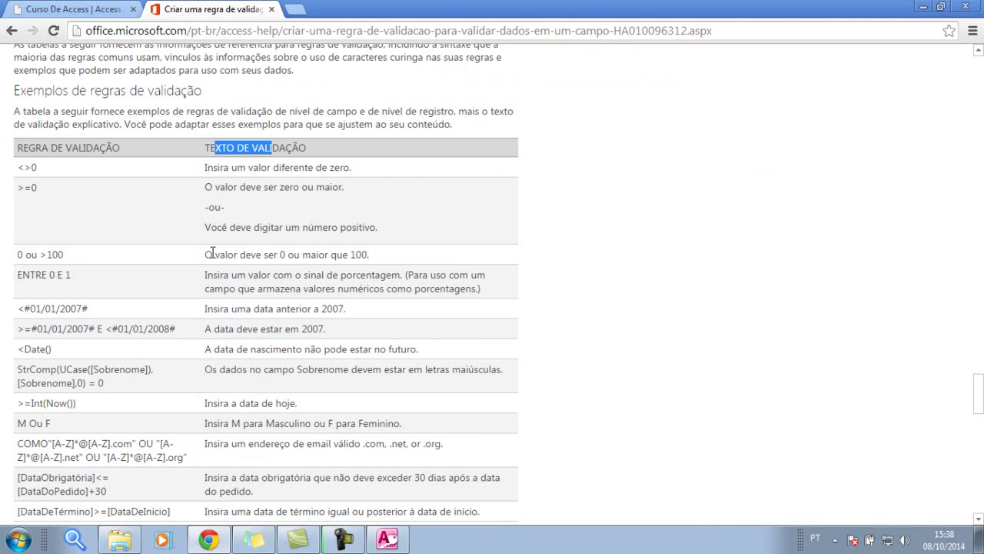
drag(205, 254, 377, 257)
key(ctrl+c)
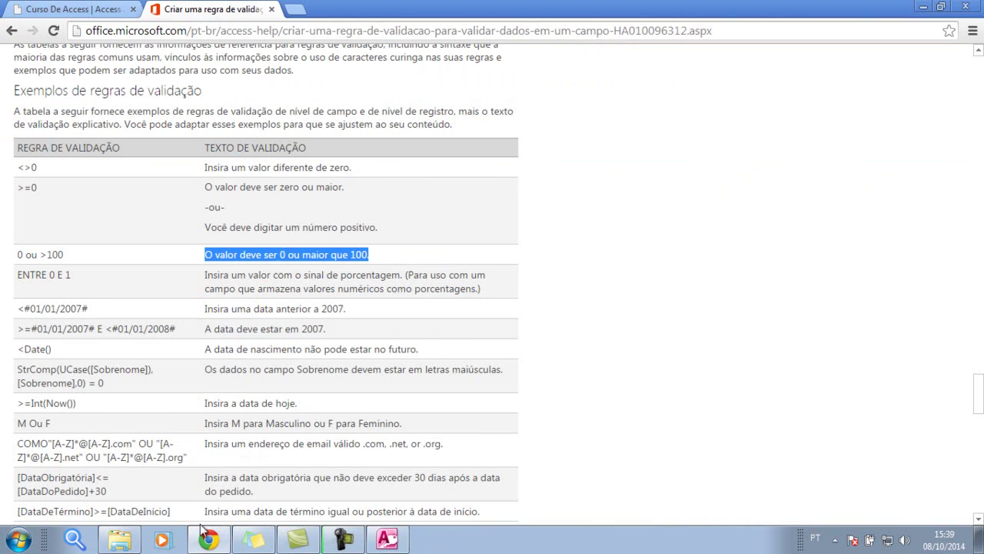
Step: Switch back to Access, paste "O valor deve ser 0 ou maior que 100." as Crédito's validation text, and save the table
click(386, 538)
click(278, 422)
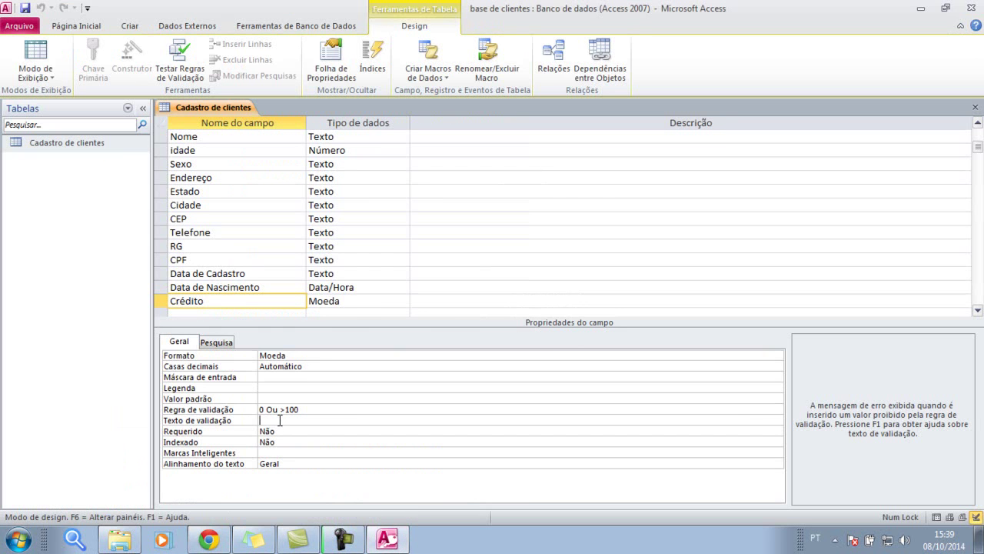
key(ctrl+v)
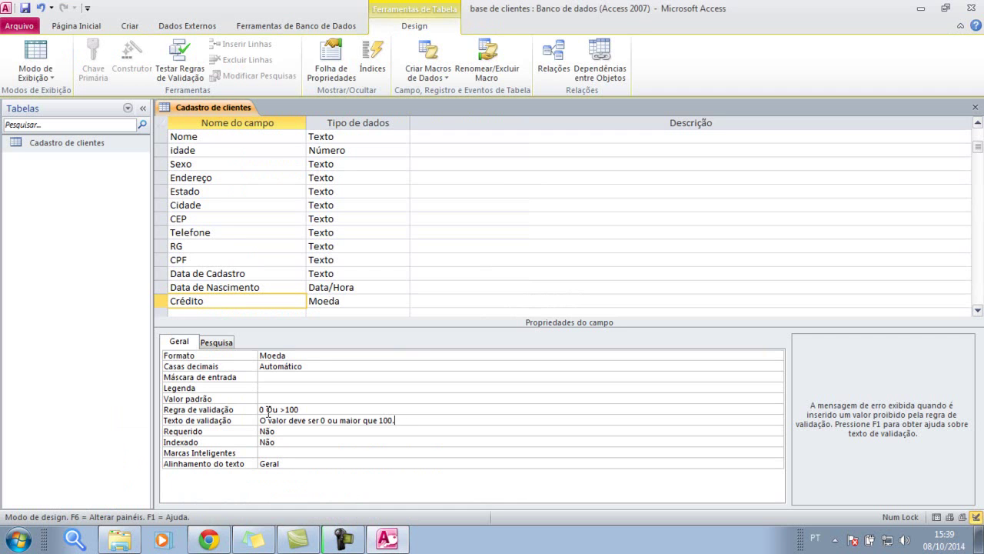
drag(287, 421, 299, 423)
click(408, 417)
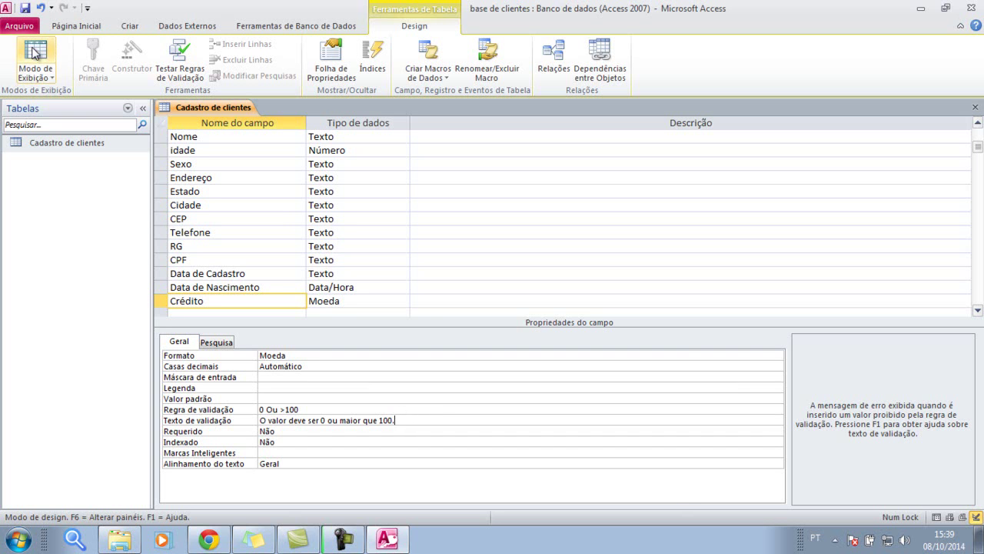
click(29, 7)
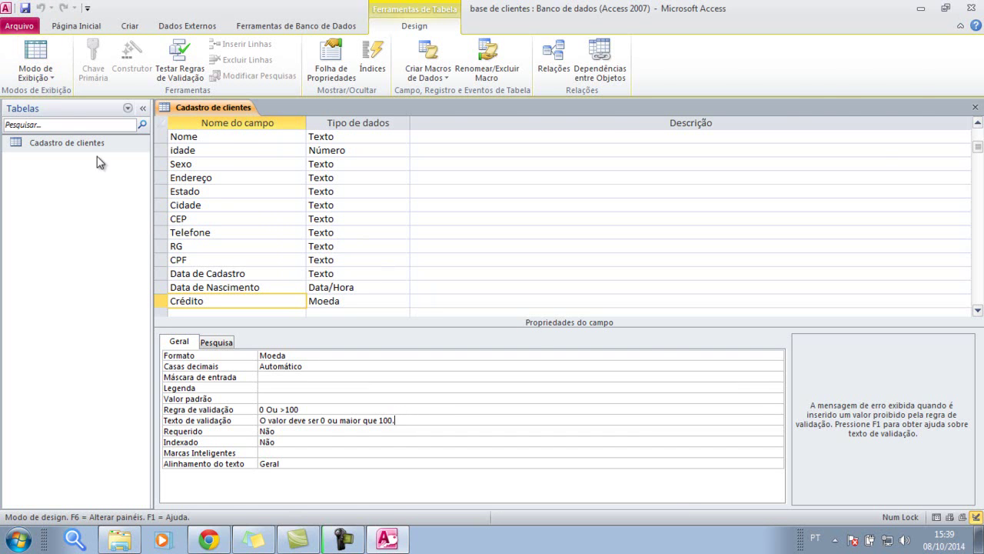
Step: Show the table in datasheet view and try to enter 20 in the first record's Crédito field
click(35, 65)
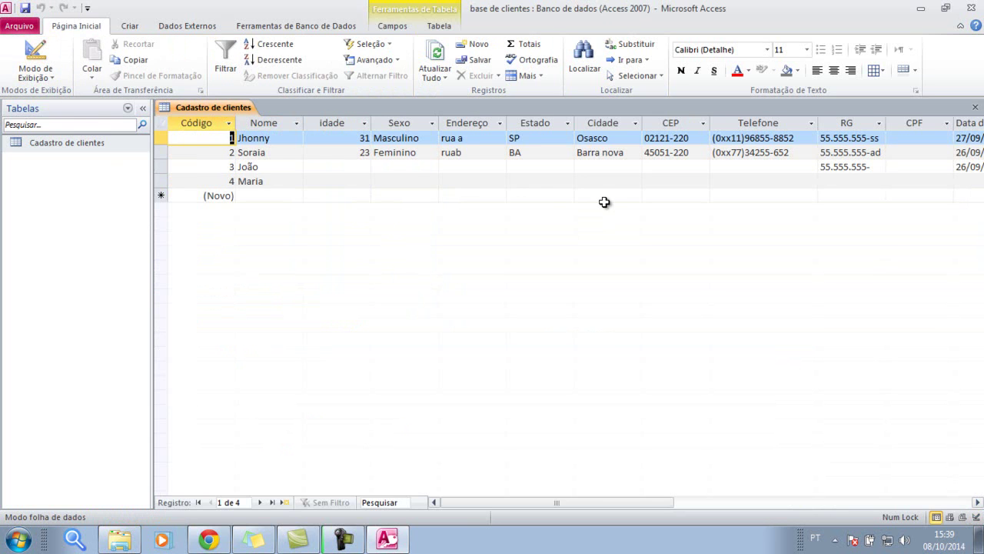
key(Tab)
key(Tab)
key(Tab)
key(Tab)
key(Tab)
key(Tab)
key(Tab)
key(Tab)
key(Tab)
key(Tab)
key(Tab)
key(Tab)
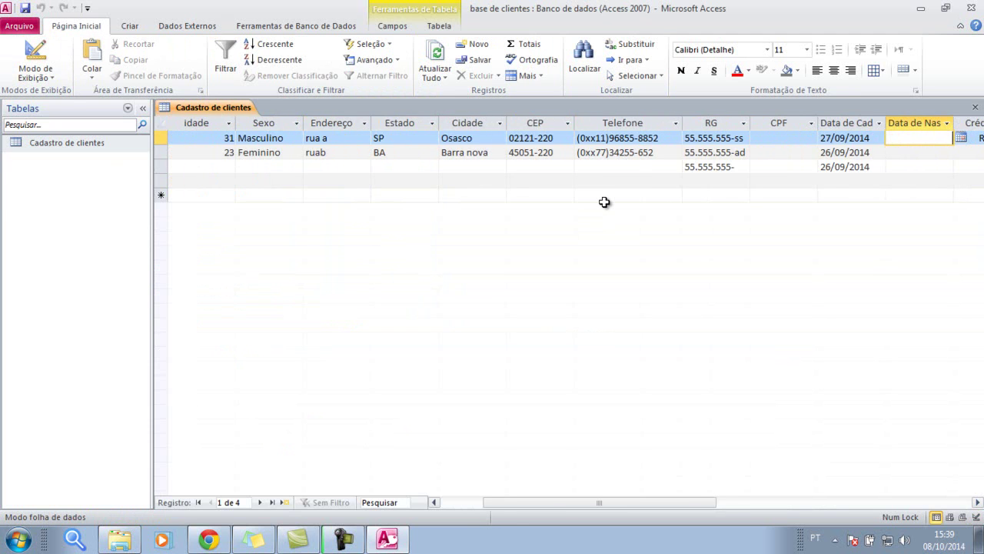
key(Tab)
text(20)
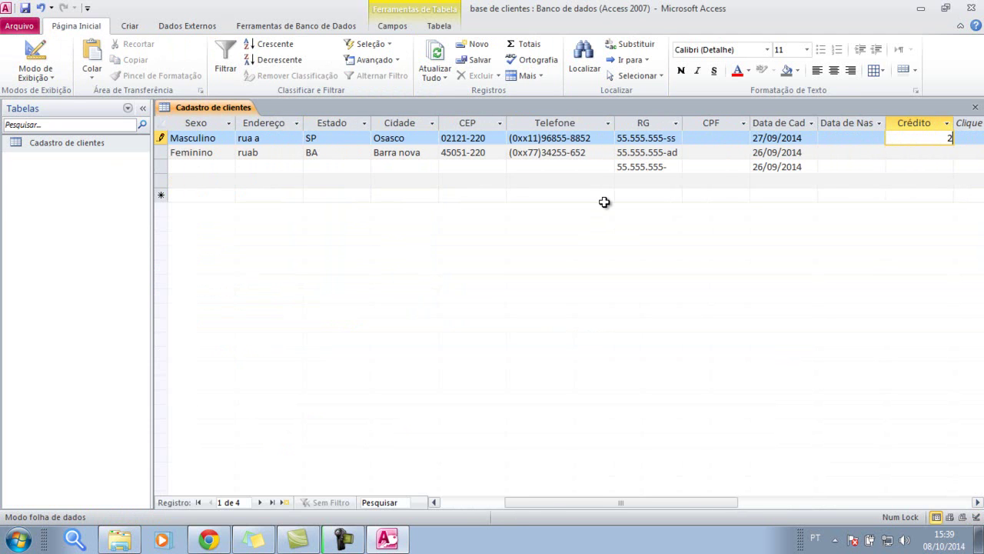
key(Tab)
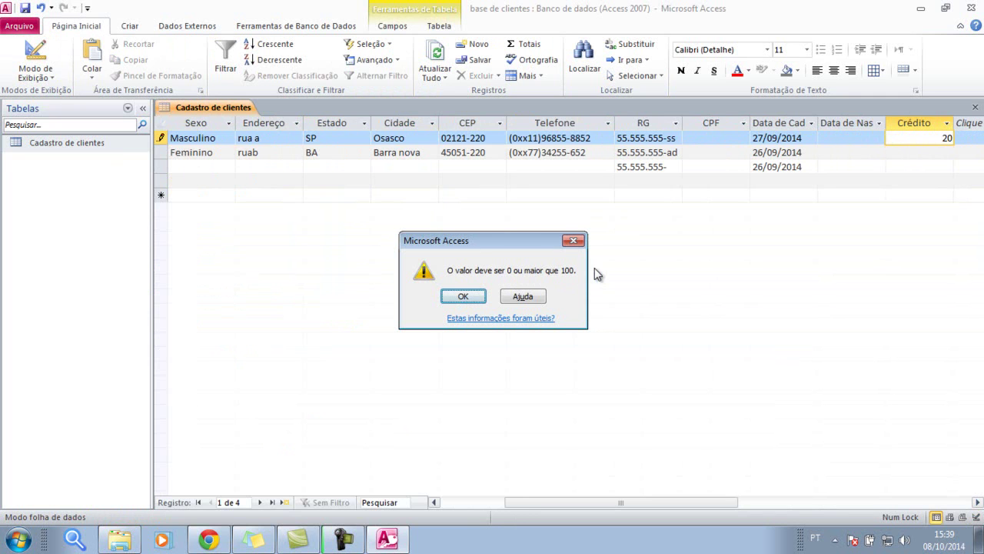
Step: Set the first record's Crédito to 120
click(470, 297)
double_click(945, 137)
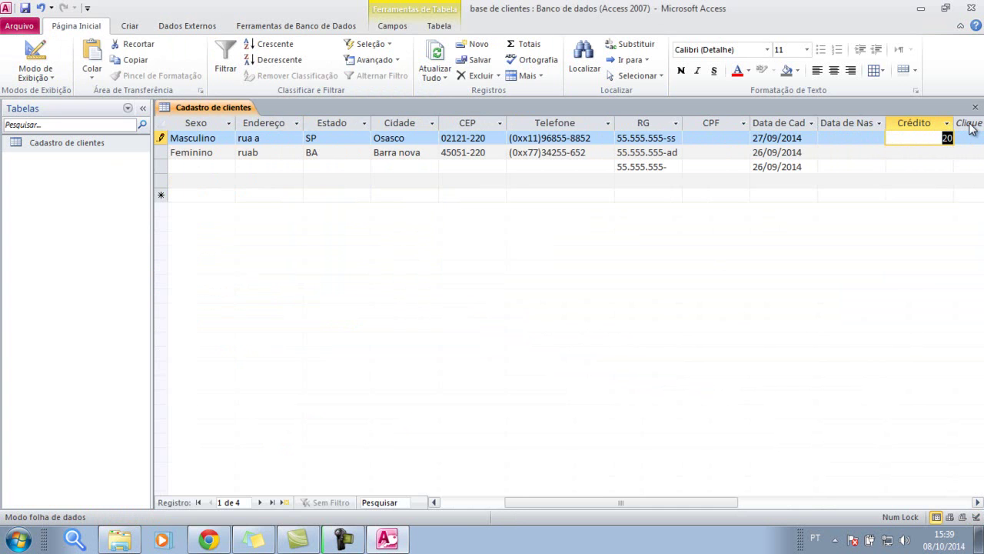
key(Tab)
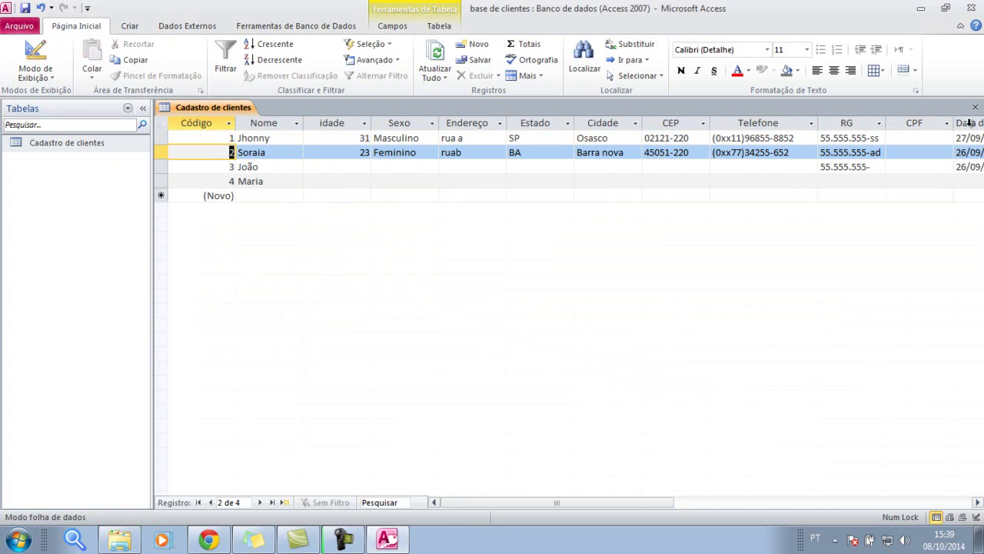
Step: Return to design view and change the Crédito field's validation rule to 0 Ou >=100
click(35, 54)
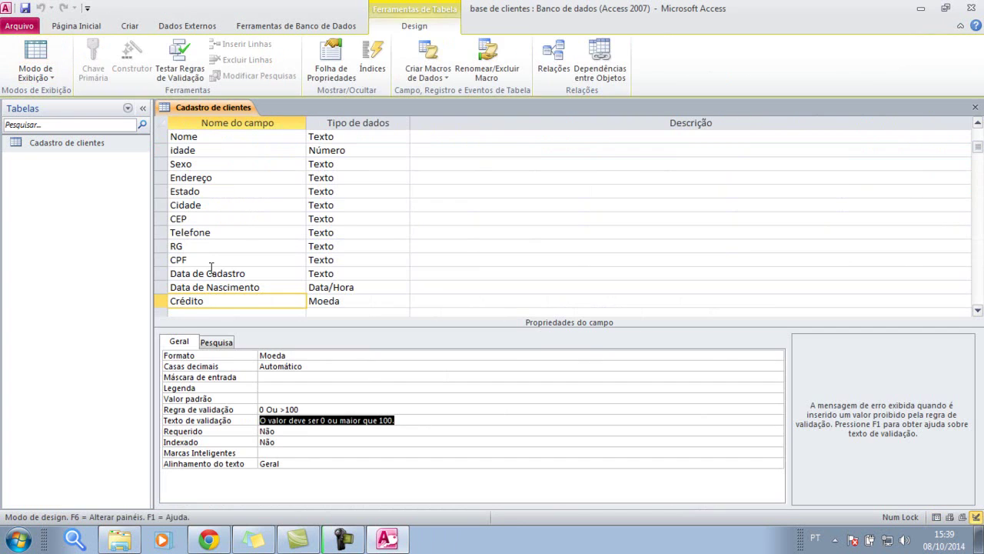
click(287, 409)
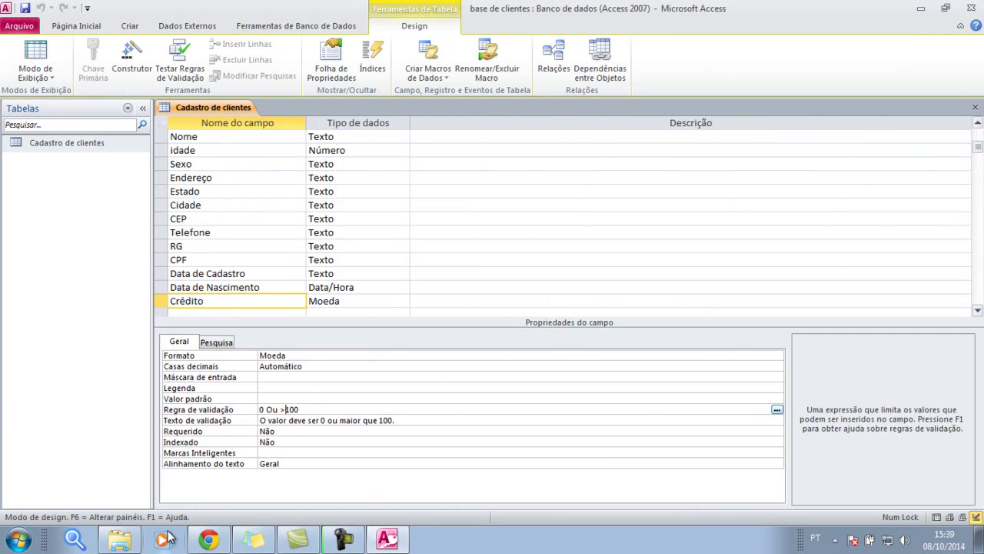
text(=)
Step: Change Crédito's validation text to "O valor deve ser 0 ou maior igual a 100."
click(359, 420)
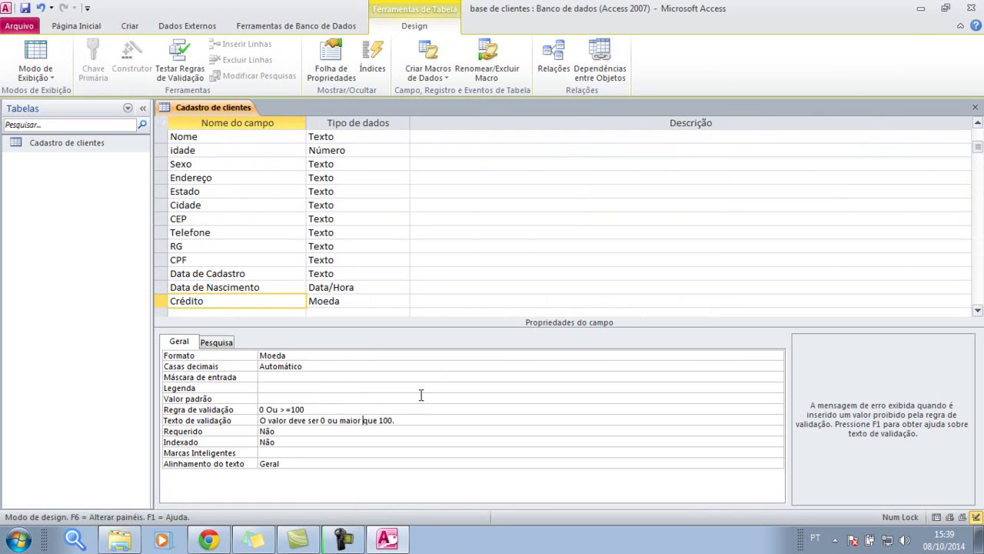
text(igual)
key(Delete)
key(Delete)
key(Delete)
key(Delete)
text(a)
Step: Save the table and test the existing data against the revised Crédito rule
click(25, 8)
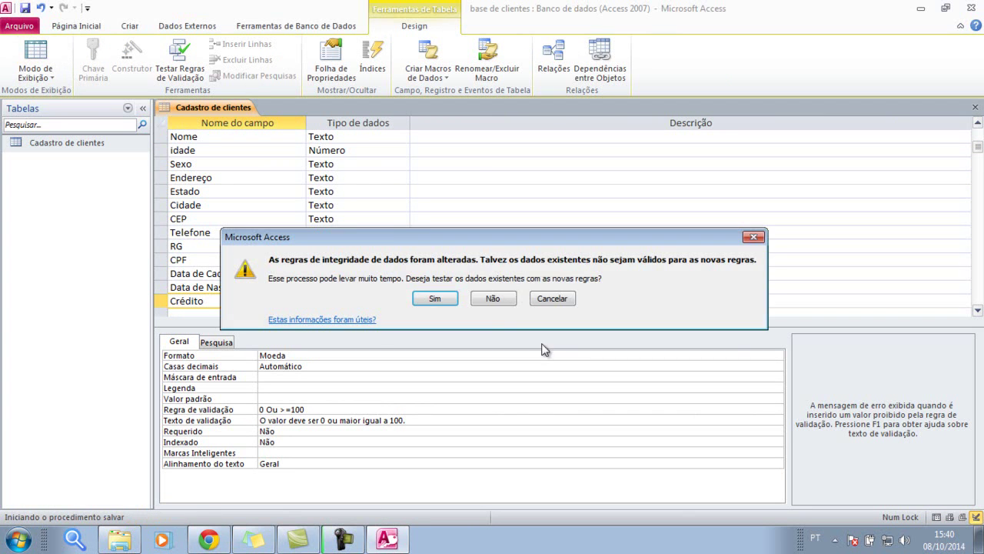
click(446, 299)
click(443, 311)
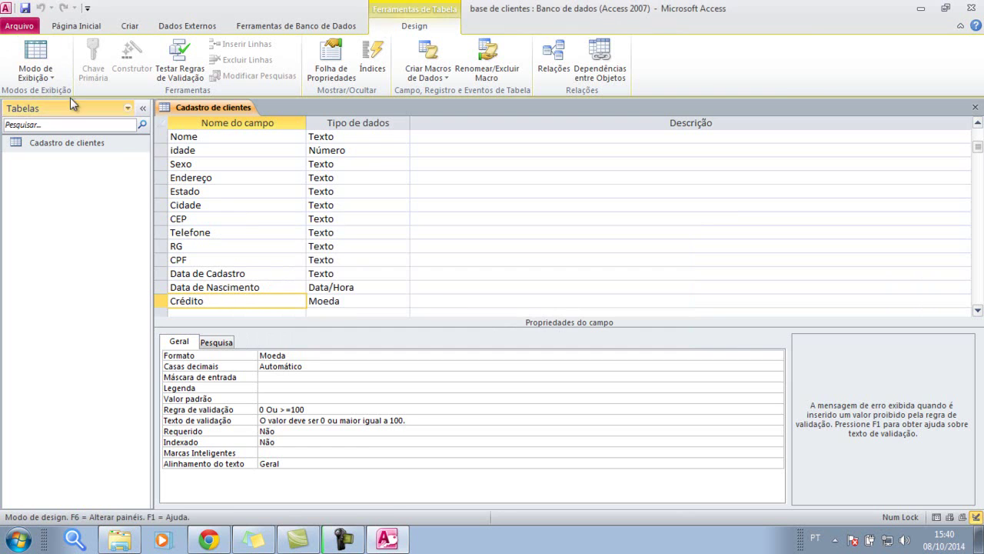
Step: Open the table in datasheet view and set the second record's Crédito to 100
click(36, 55)
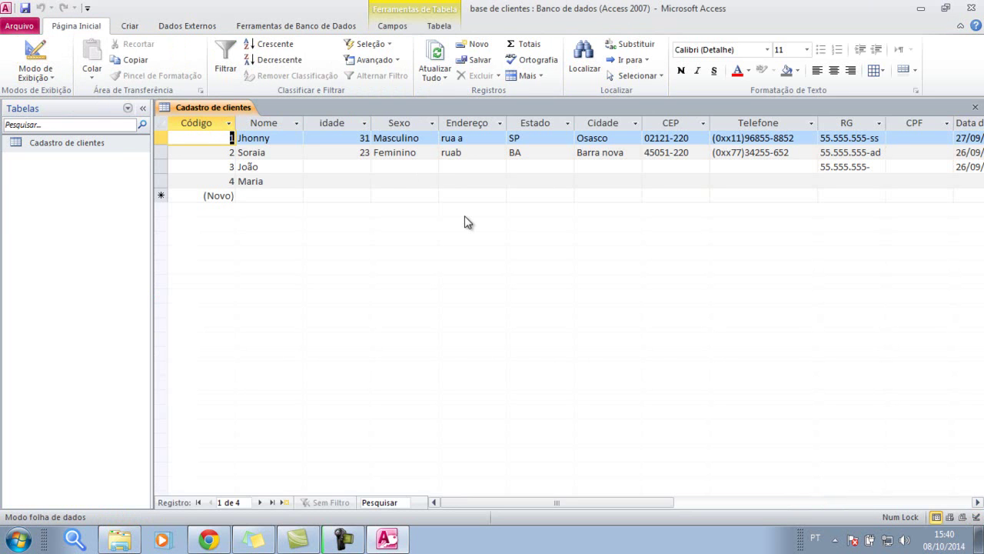
key(Down)
key(Tab)
key(Tab)
key(Tab)
key(Tab)
key(Tab)
key(Tab)
key(Tab)
key(Tab)
key(Tab)
key(Tab)
key(Tab)
key(Tab)
key(Tab)
text(4)
key(Tab)
key(Up)
key(Right)
key(Right)
key(Right)
key(Right)
key(Right)
key(Right)
key(Right)
key(Right)
key(Right)
key(Right)
key(Right)
key(Right)
key(Right)
key(Right)
key(Right)
key(Right)
key(Right)
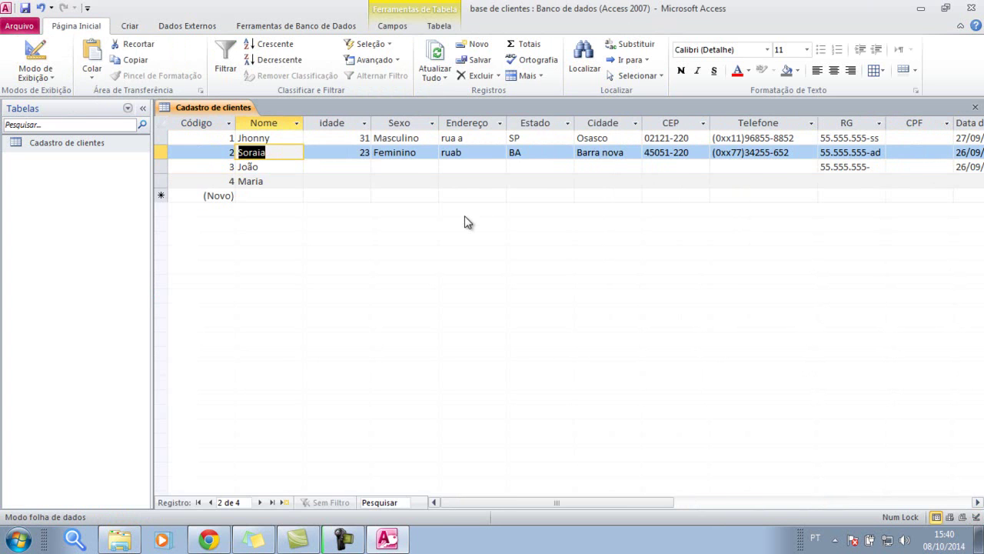
key(Left)
key(Left)
key(Left)
key(Left)
key(Left)
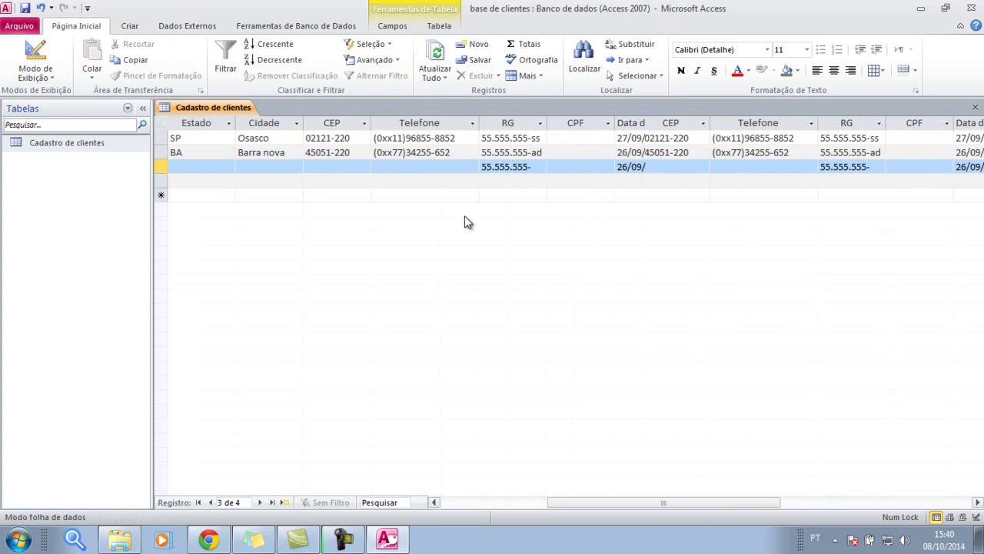
text(100)
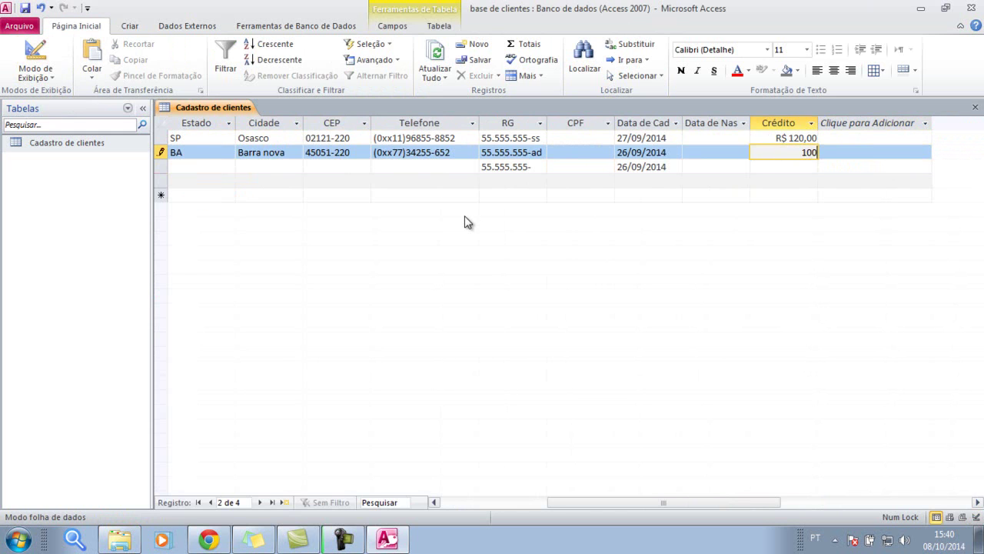
key(Tab)
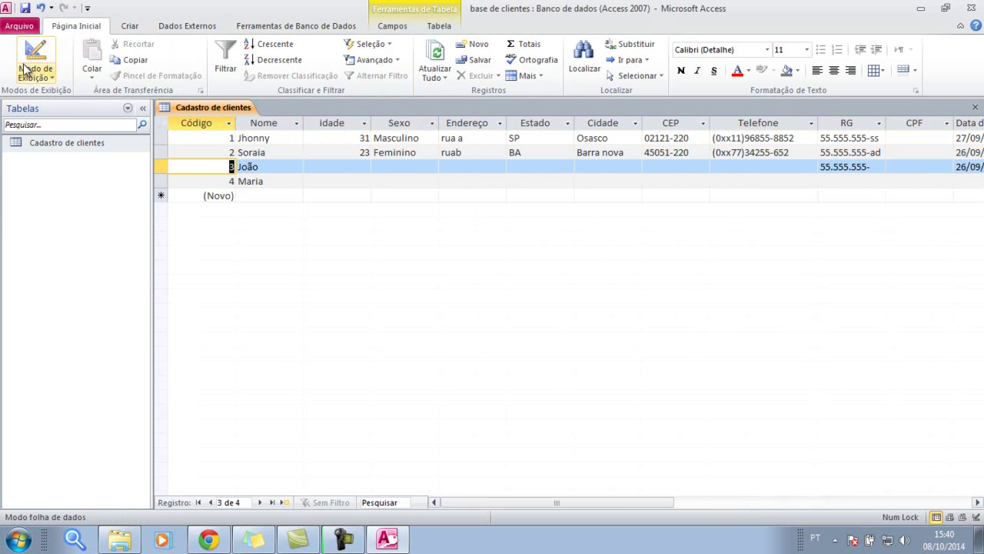
drag(557, 505, 684, 506)
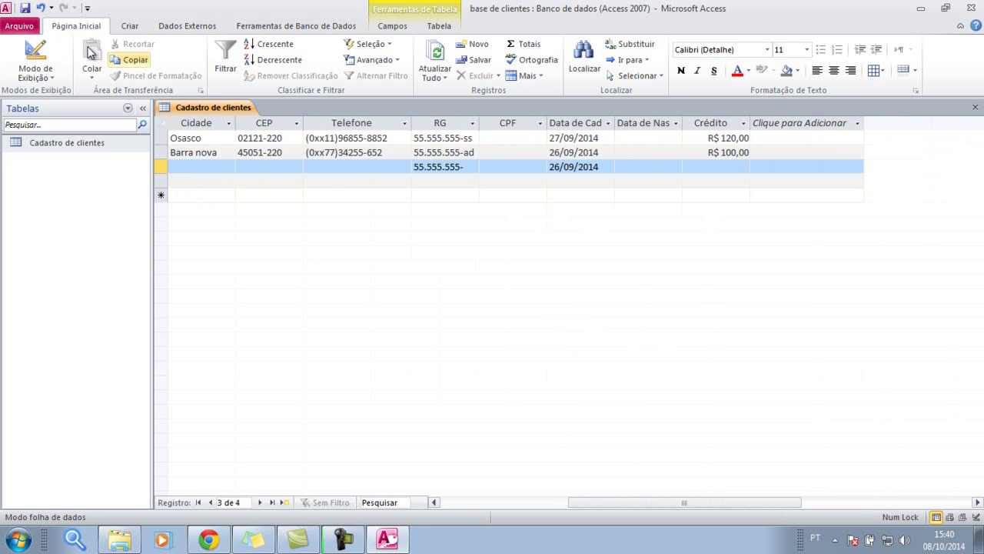
Step: Return to design view and select the Data de Nascimento field's data type
click(35, 52)
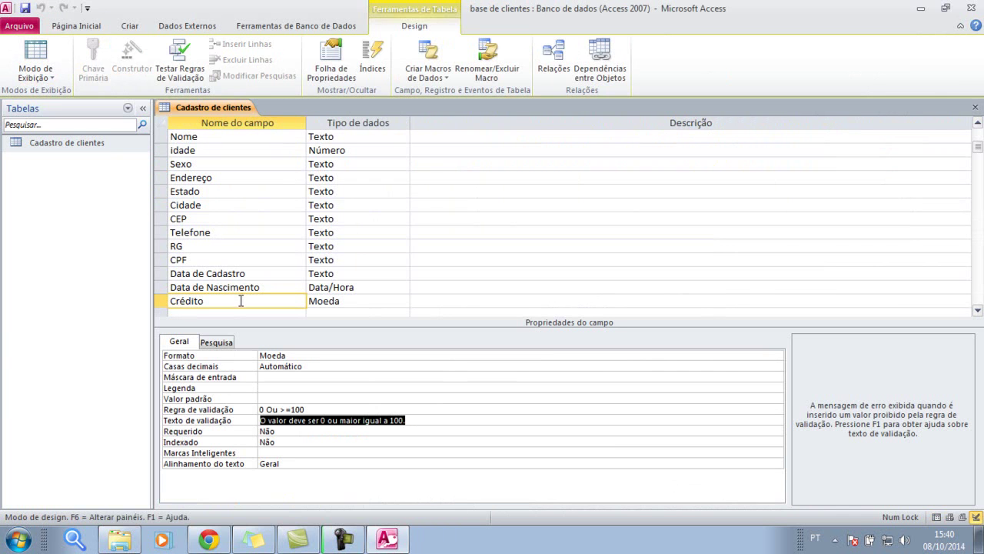
click(332, 300)
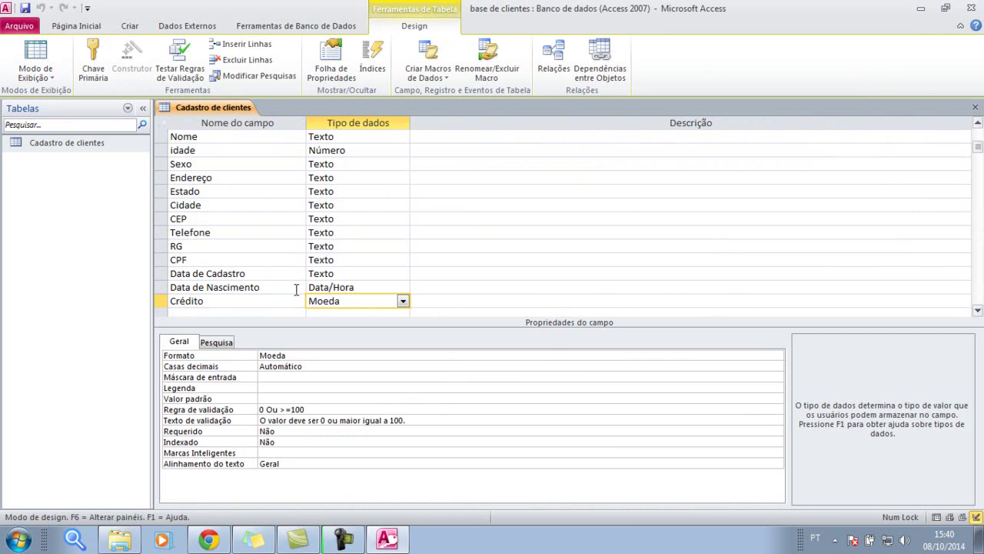
click(223, 288)
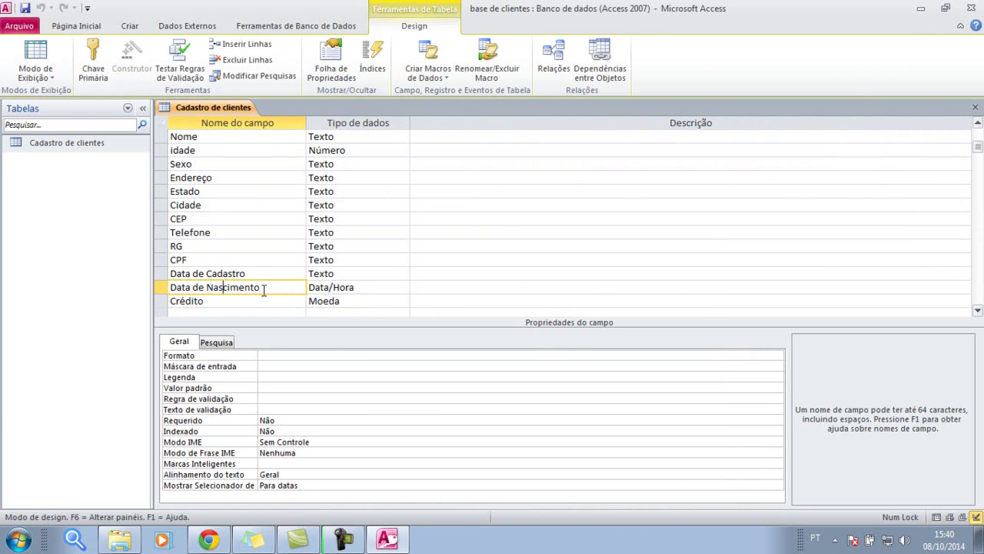
click(360, 289)
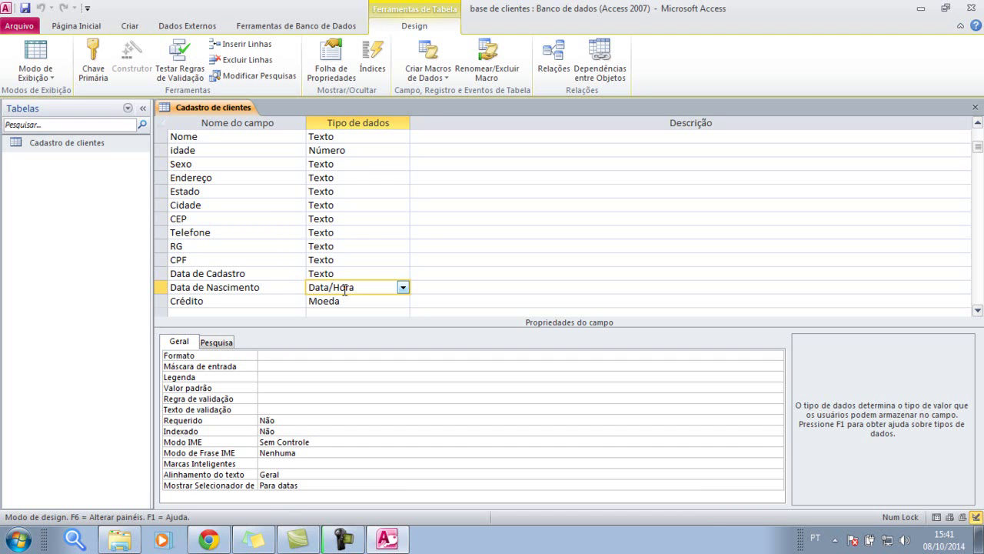
Step: Switch to Chrome and look up the birth date rule <Date() in the help page's validation rule examples
click(209, 539)
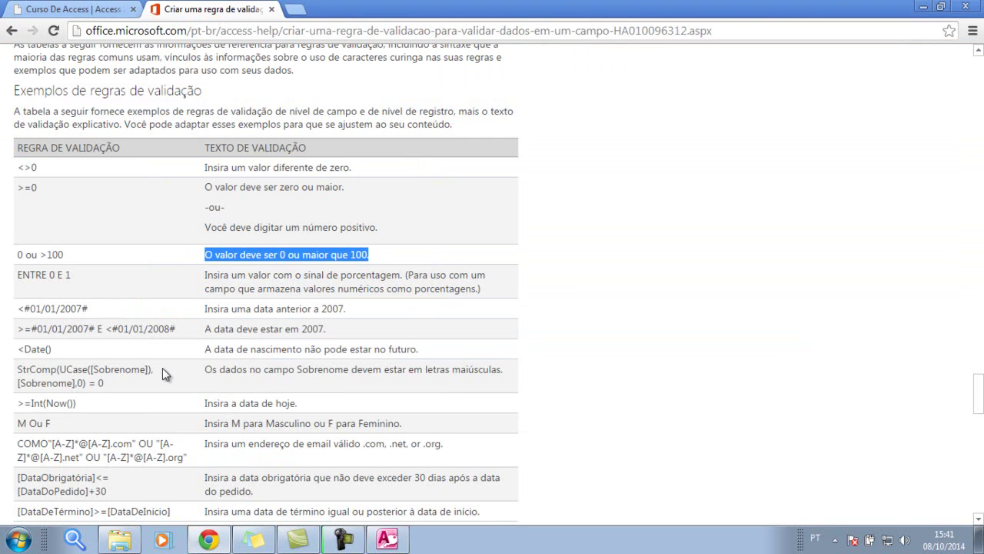
scroll(153, 365, down, 2)
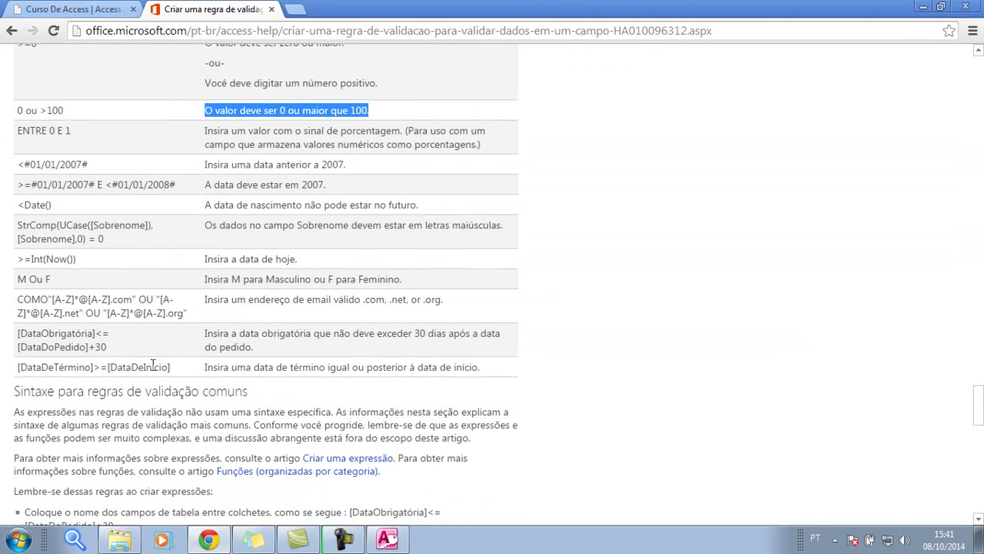
scroll(153, 366, down, 1)
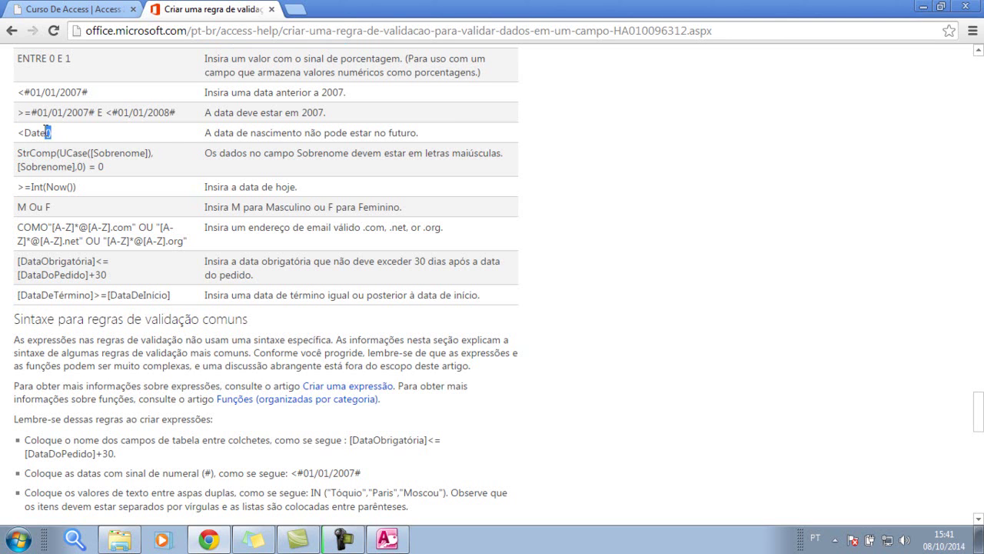
drag(51, 132, 15, 127)
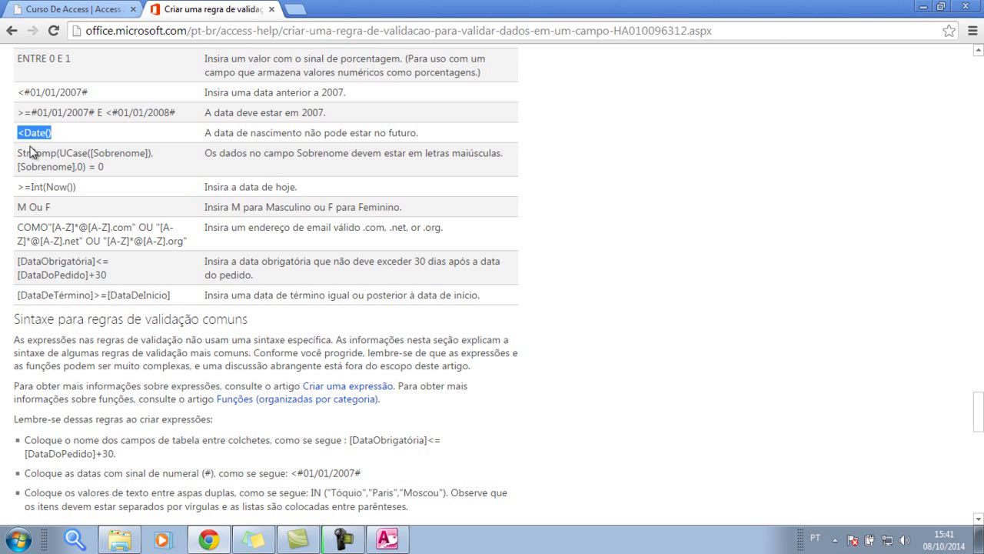
key(ctrl+Tab)
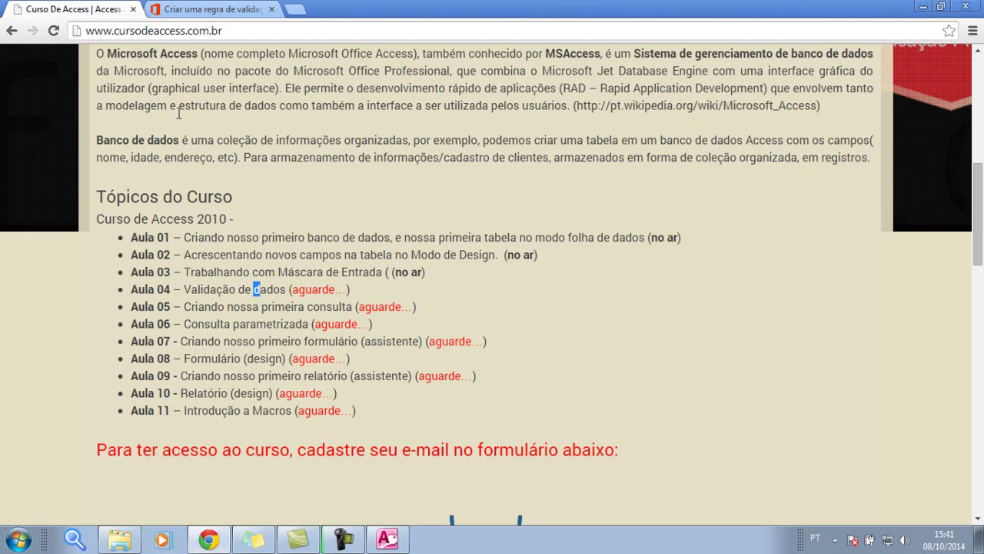
Step: Switch back to Access and set the Data de Nascimento field's validation rule to <Data()
click(354, 542)
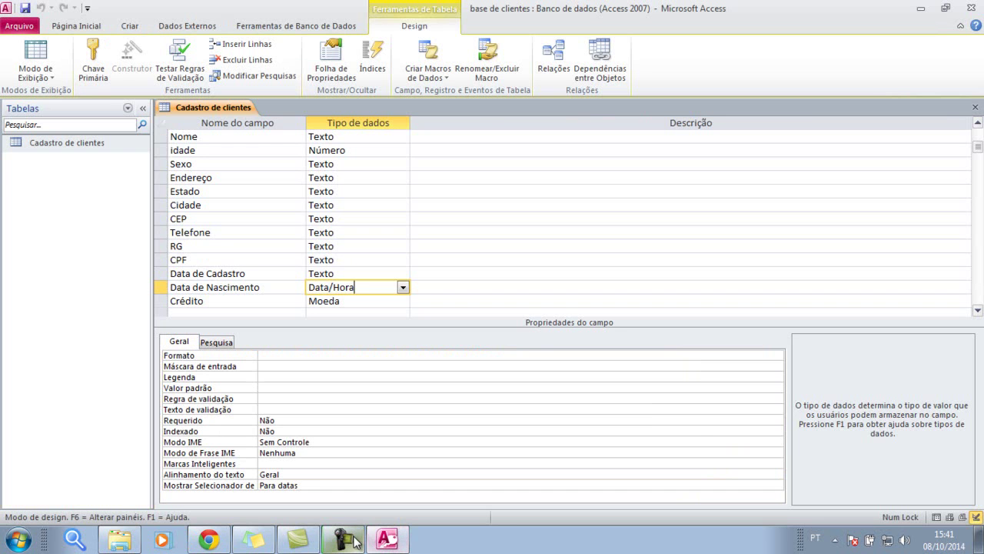
click(275, 398)
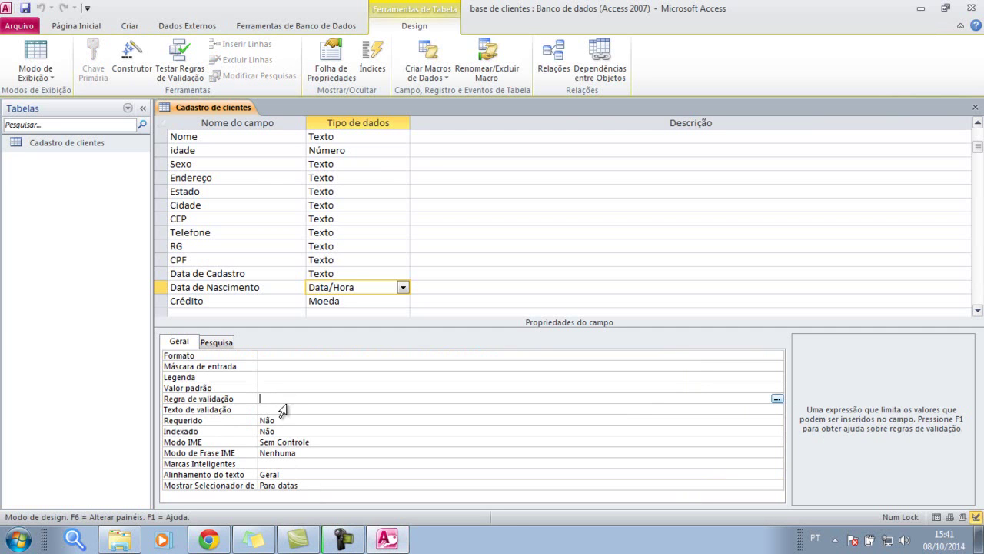
text(<Date())
click(294, 410)
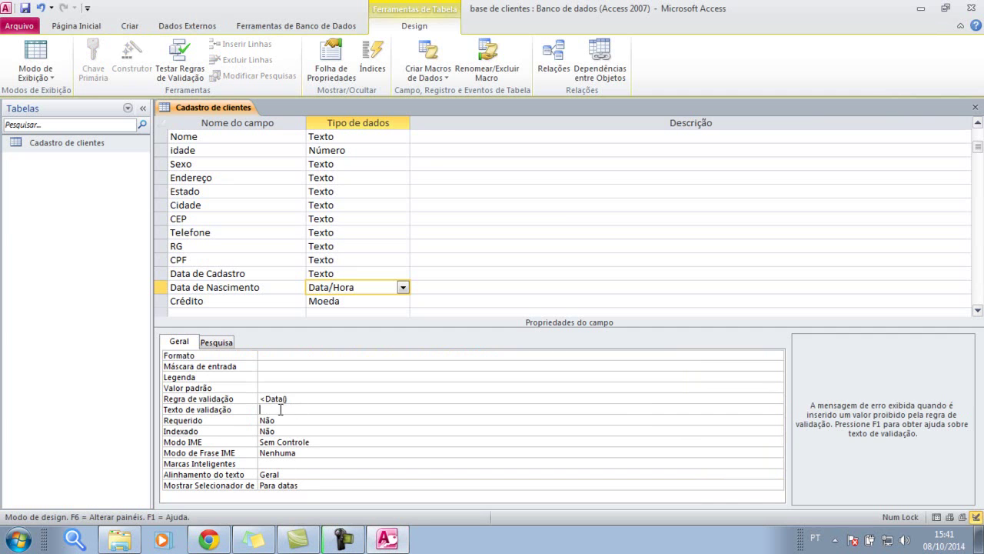
click(280, 400)
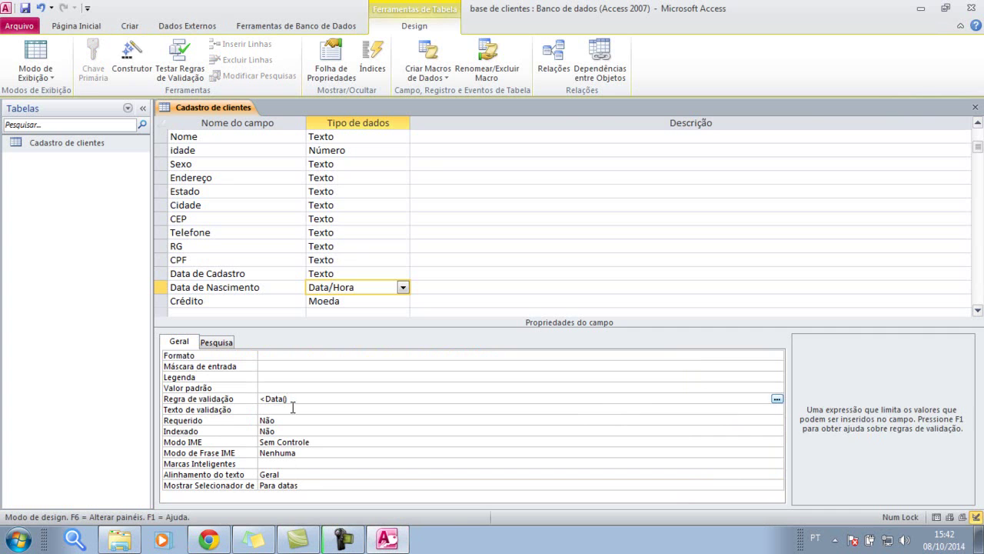
key(Return)
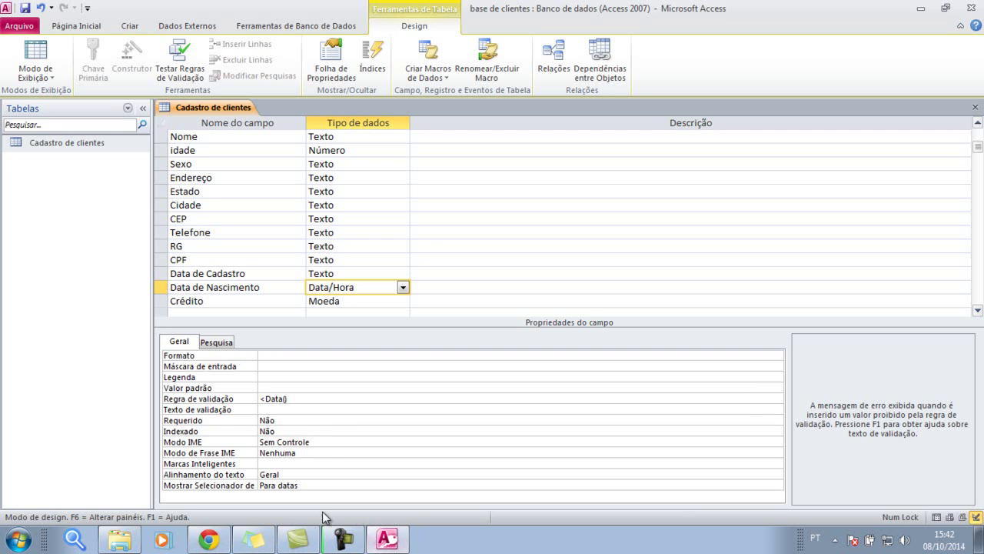
Step: Copy "A data de nascimento não pode estar no futuro." from the help page in Chrome into Data de Nascimento's validation text in Access
click(208, 540)
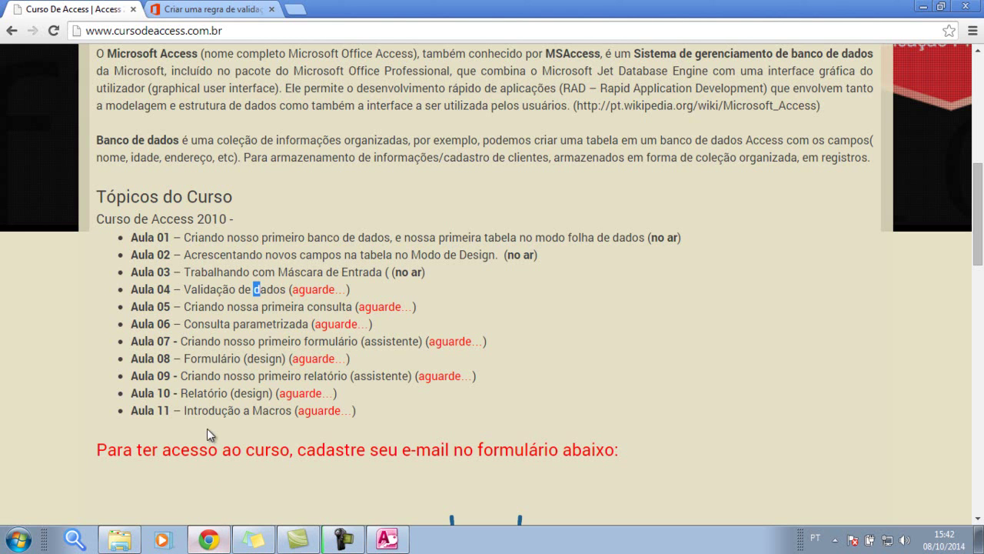
click(201, 9)
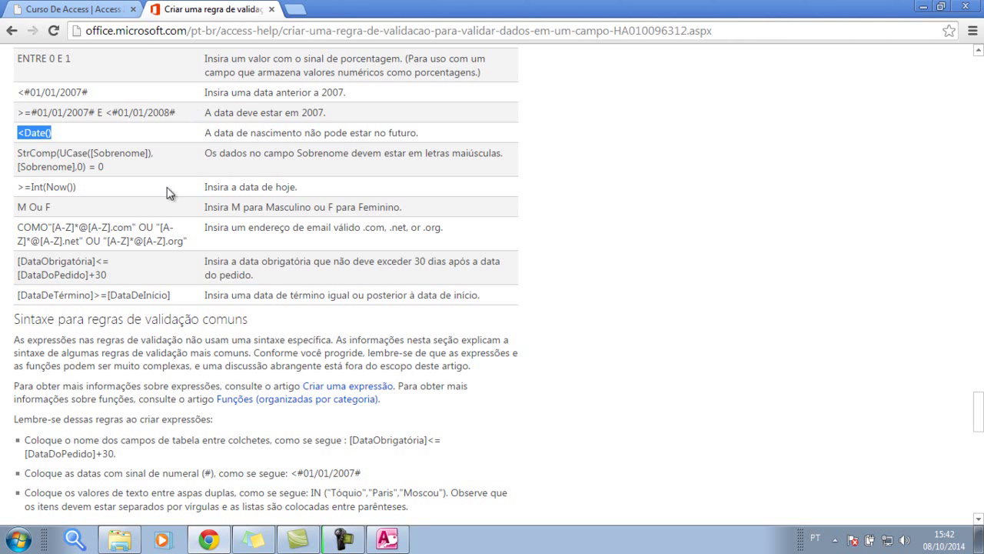
drag(204, 134, 431, 132)
key(ctrl+c)
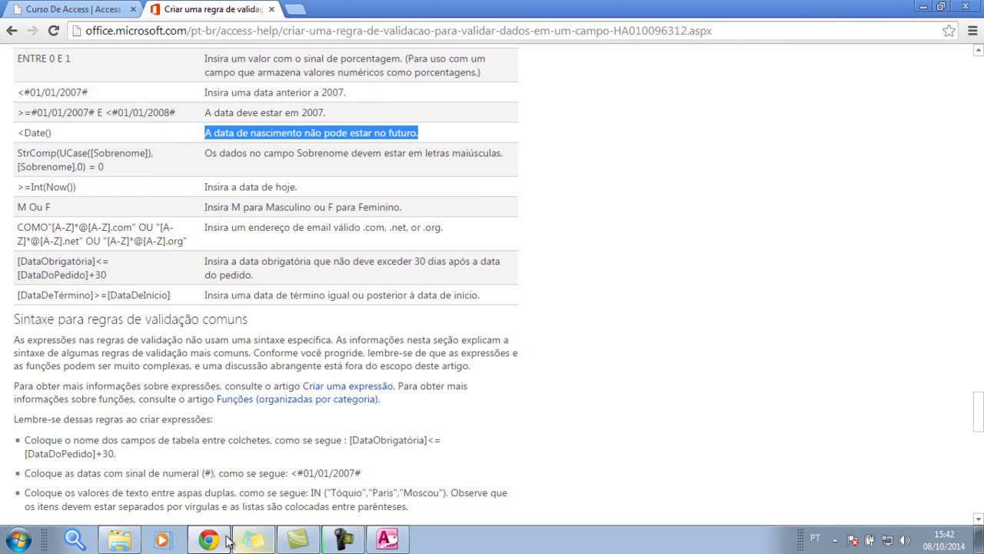
click(387, 538)
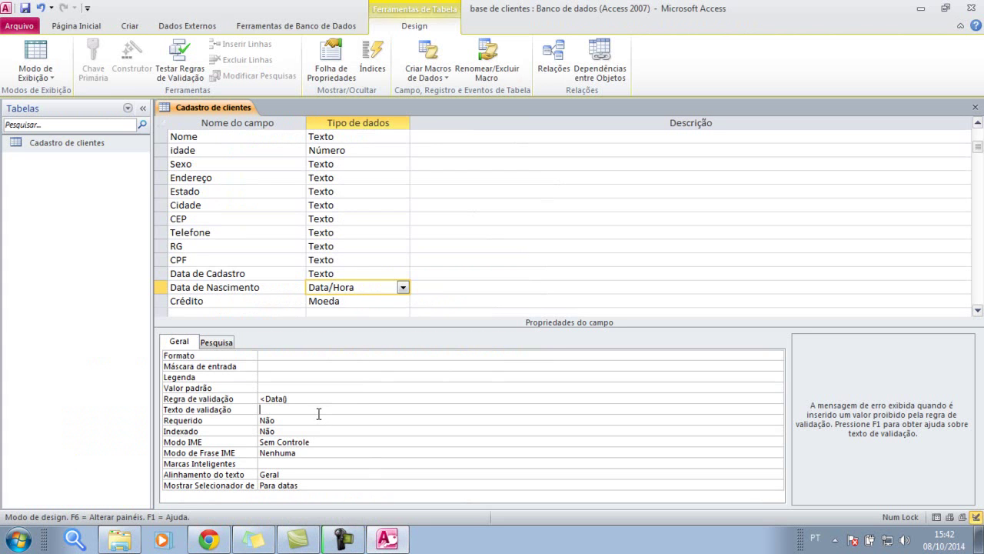
key(ctrl+v)
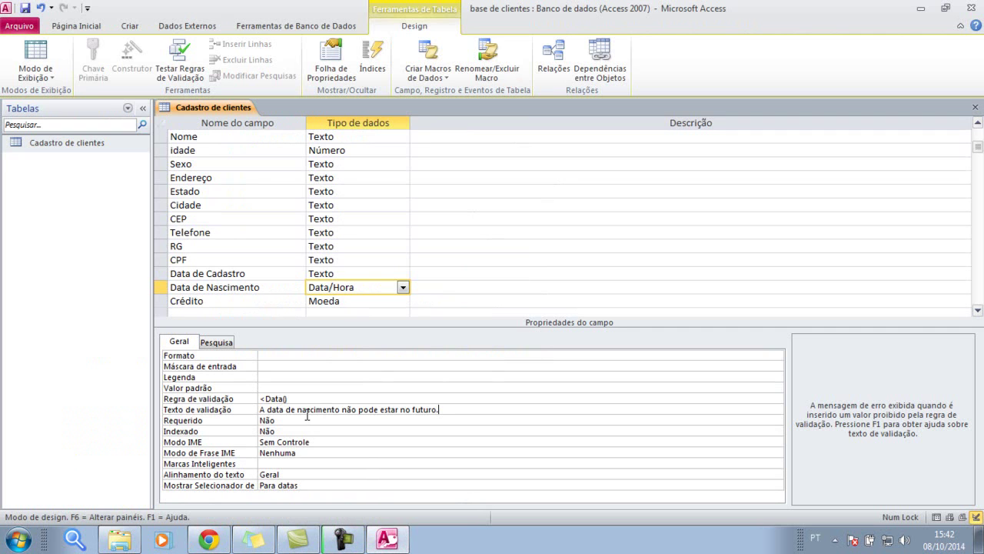
key(Return)
key(Return)
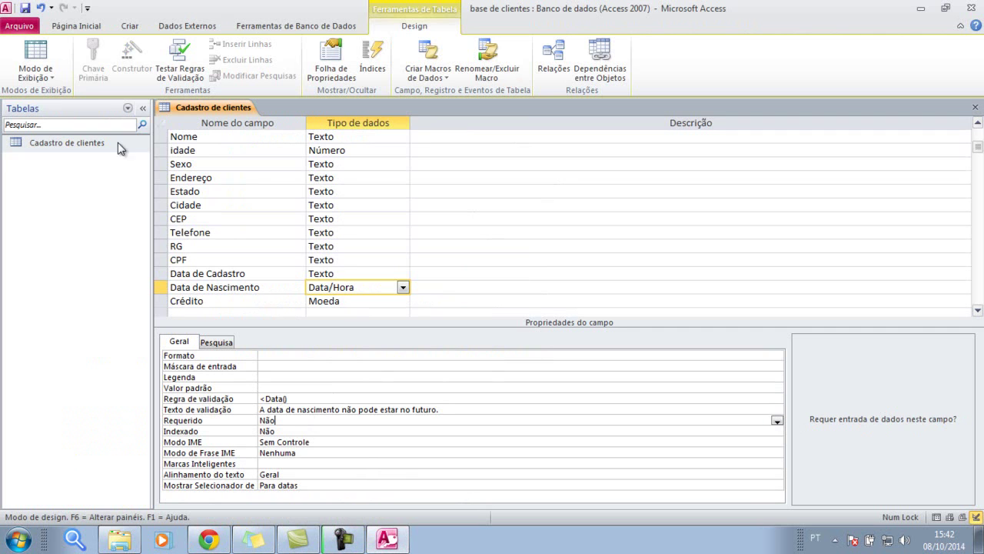
Step: Save the table and test the existing data against the new Data de Nascimento rule
click(25, 8)
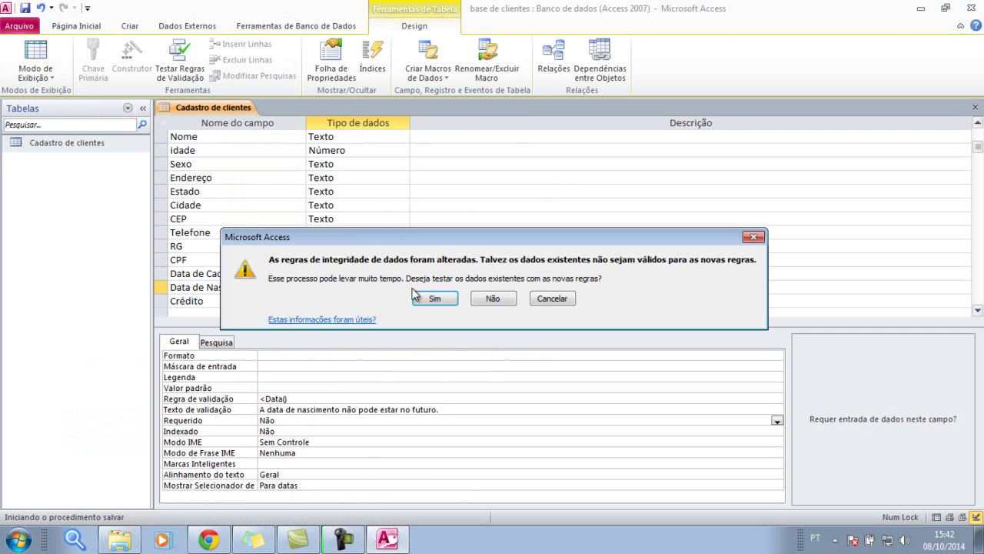
click(435, 298)
click(435, 312)
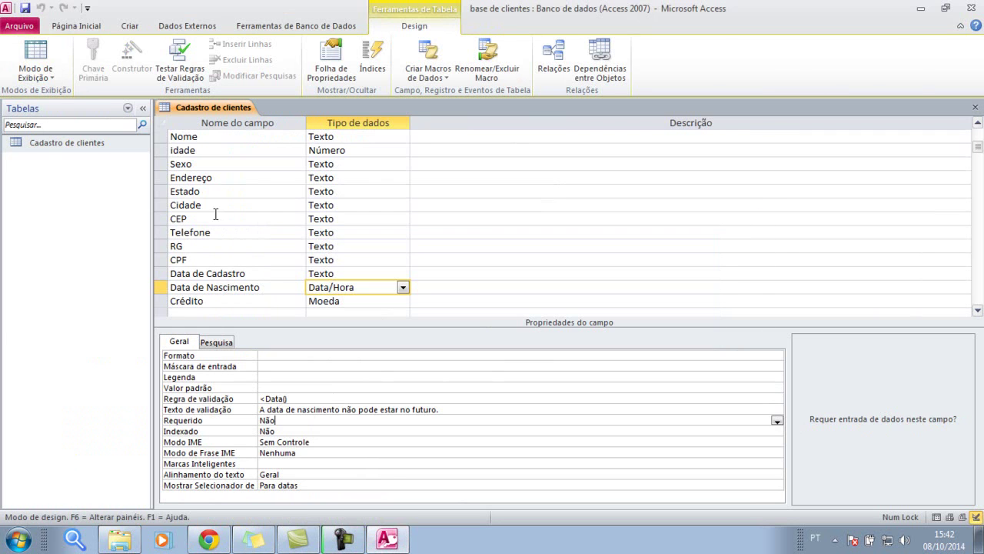
Step: Open the table in datasheet view and enter a past date of birth in the first record's Data de Nascimento
click(38, 54)
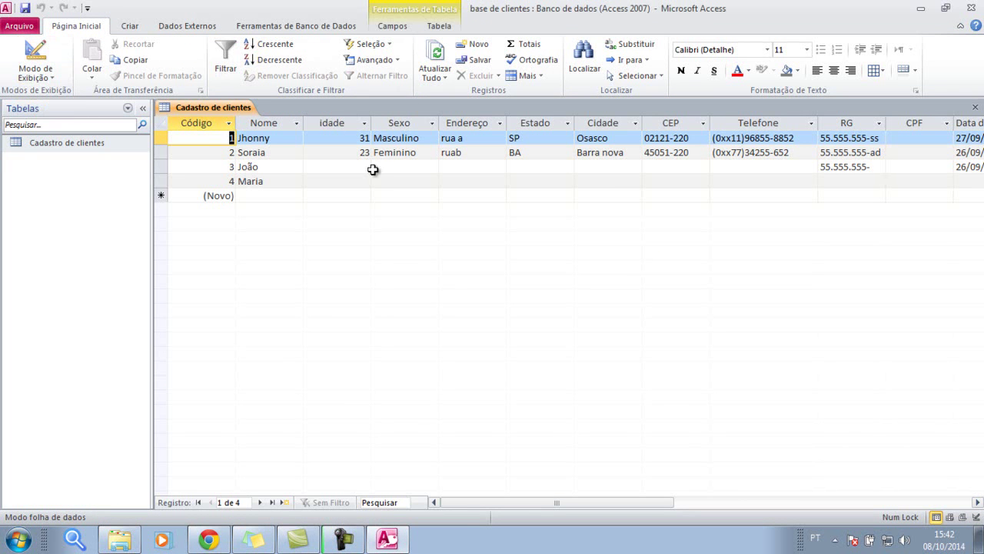
key(Tab)
key(Tab)
key(Tab)
key(Tab)
key(Tab)
key(Tab)
key(Tab)
key(Tab)
key(Tab)
key(Tab)
key(Tab)
key(Tab)
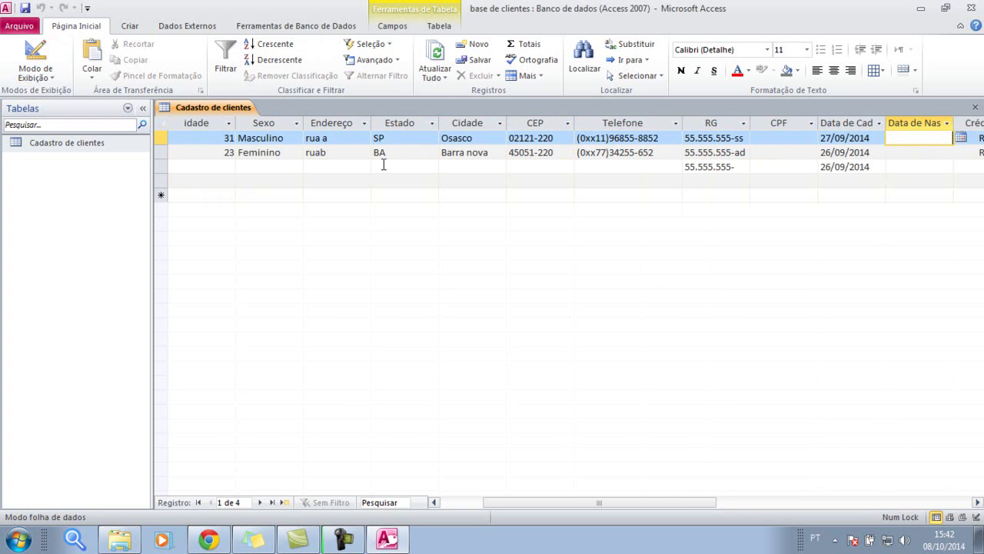
text(09/02/2000)
key(Down)
key(Up)
key(Down)
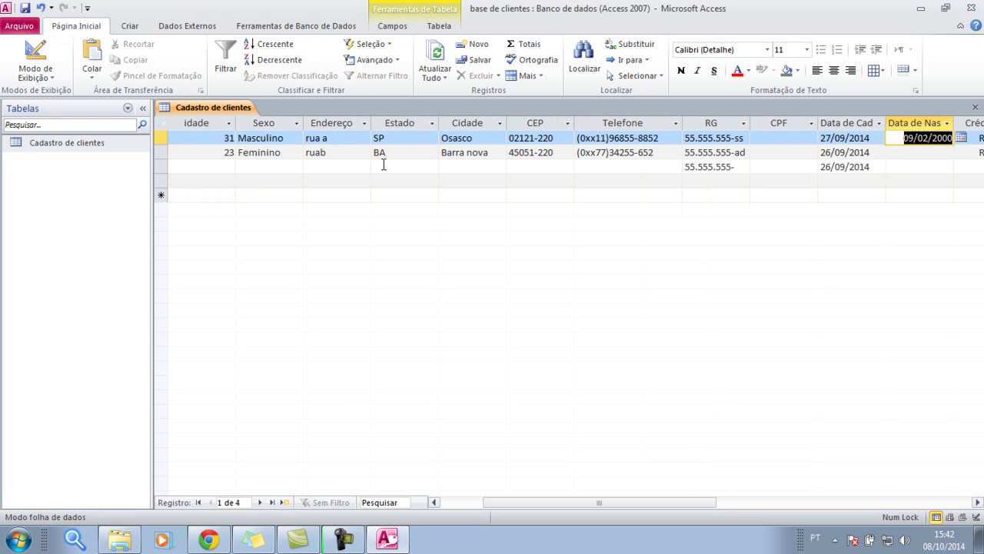
key(Up)
key(Down)
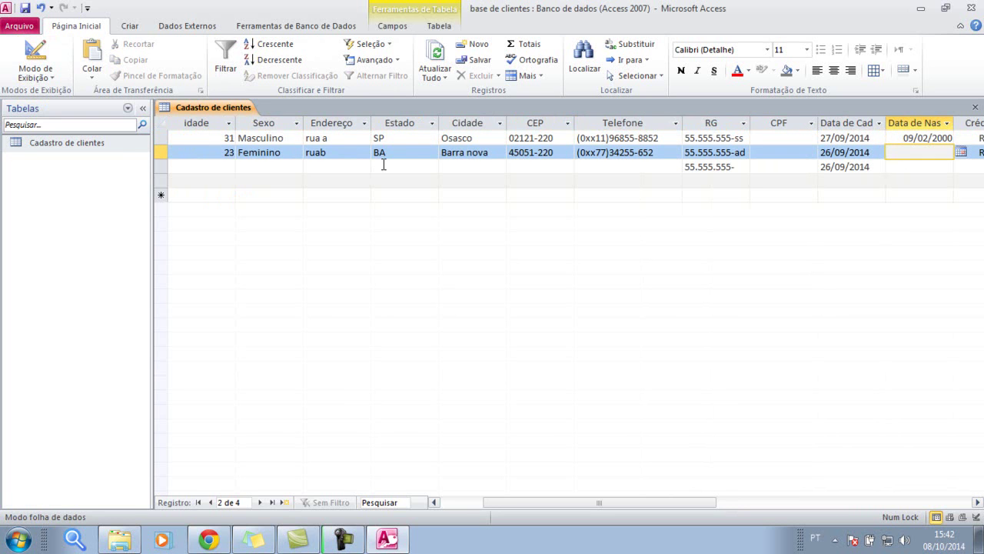
Step: Test the birth date rule by entering a future date in the second record's Data de Nascimento
text(09/10/2014)
click(383, 164)
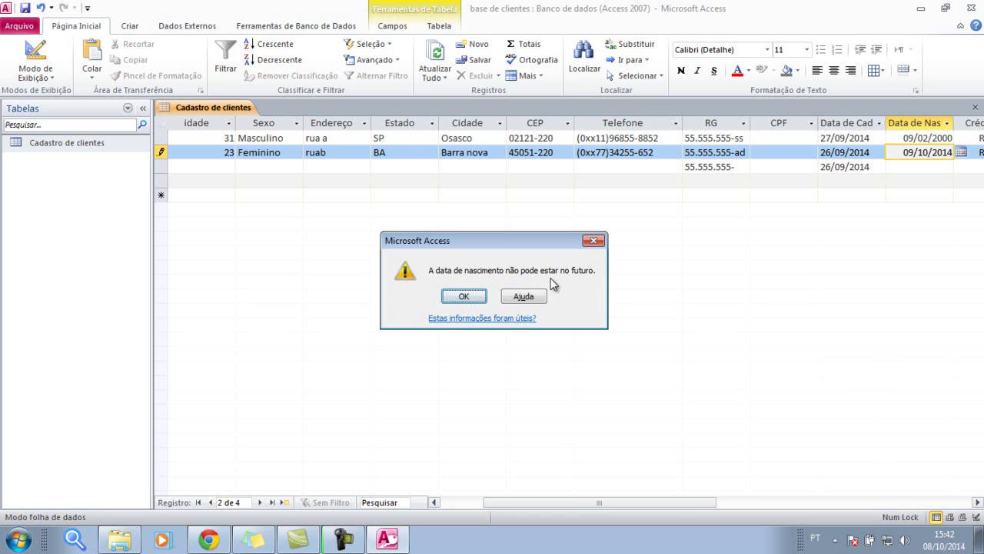
click(465, 296)
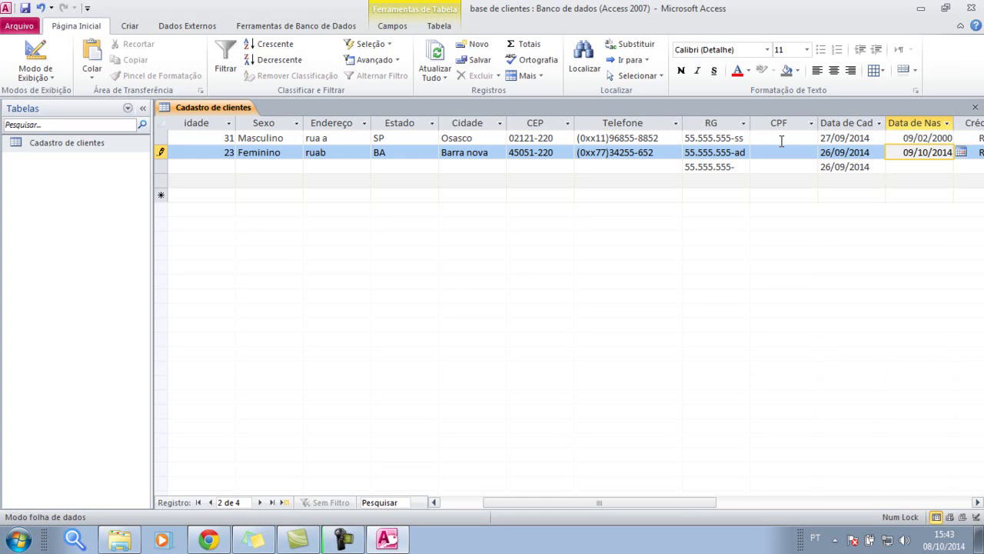
click(39, 61)
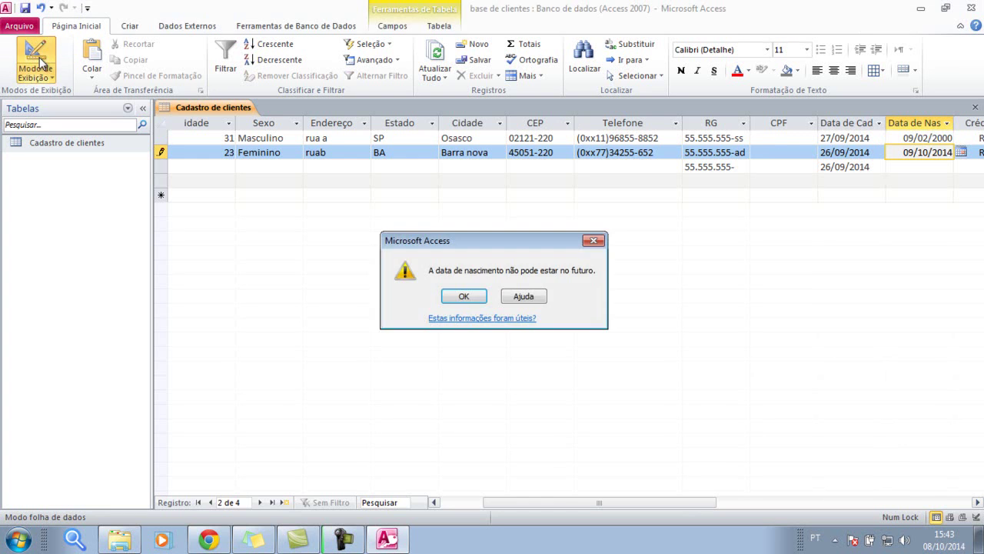
click(470, 300)
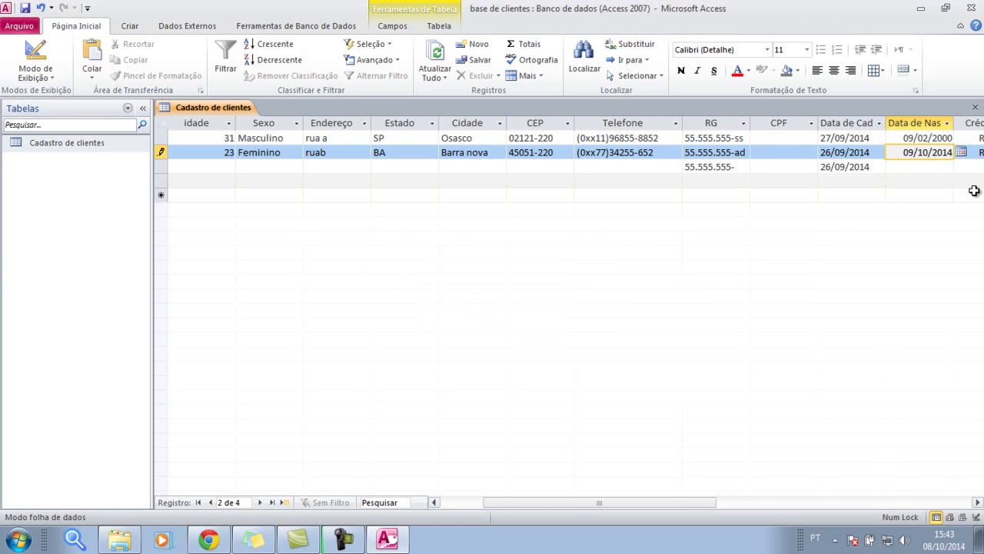
Step: Change the year of the second record's Data de Nascimento to 2013
key(BackSpace)
text(3)
key(Tab)
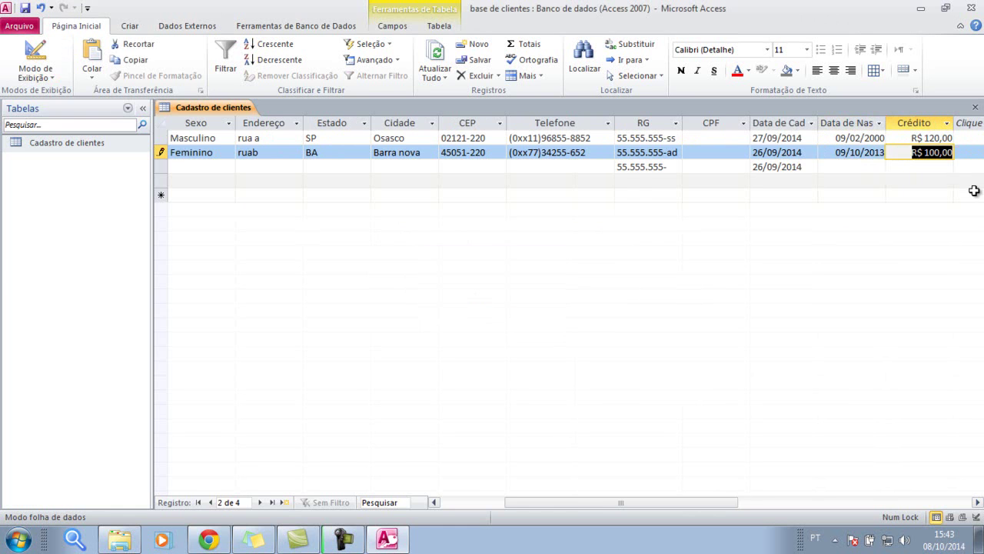
Step: Return to design view and review the validation rules and texts of Data de Cadastro, Data de Nascimento and Crédito
click(17, 47)
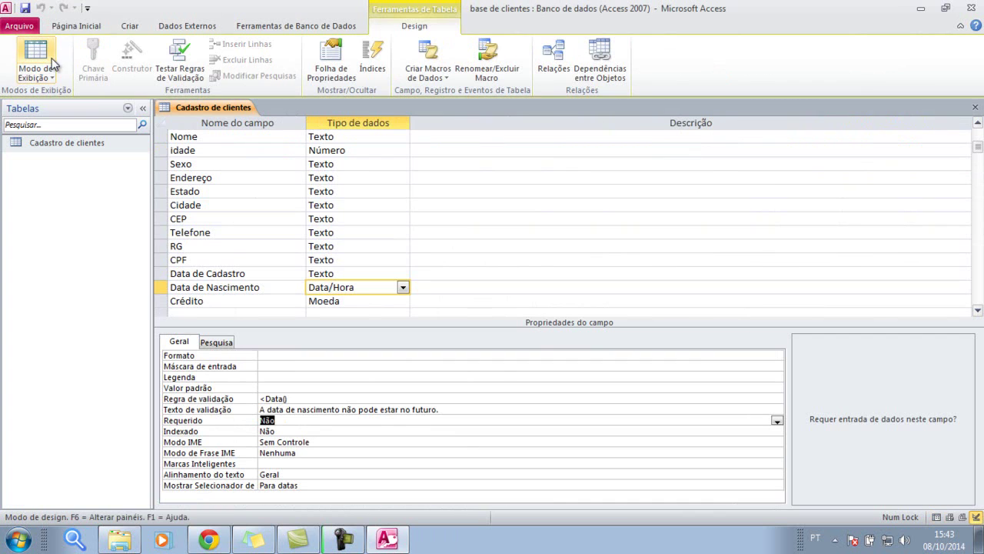
click(253, 273)
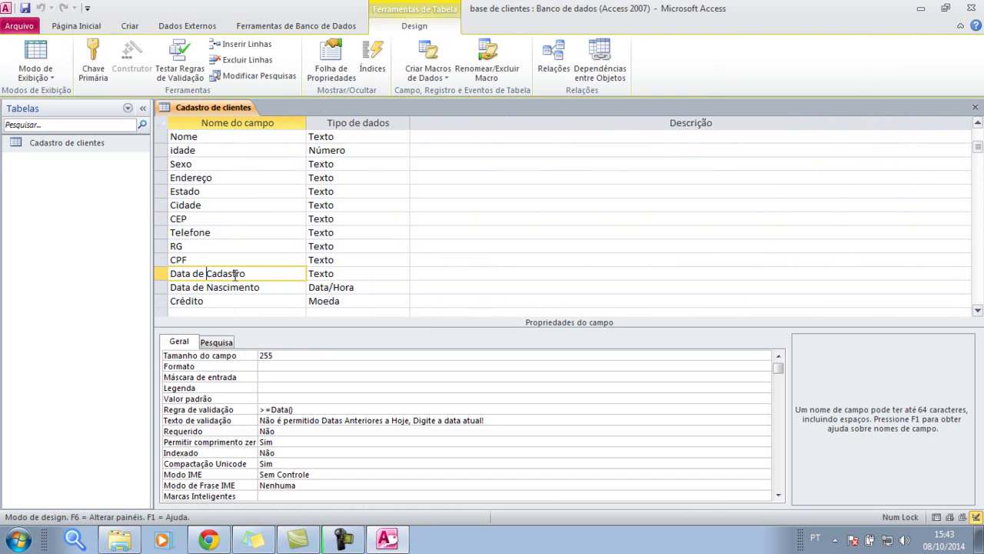
click(289, 409)
drag(307, 419, 333, 420)
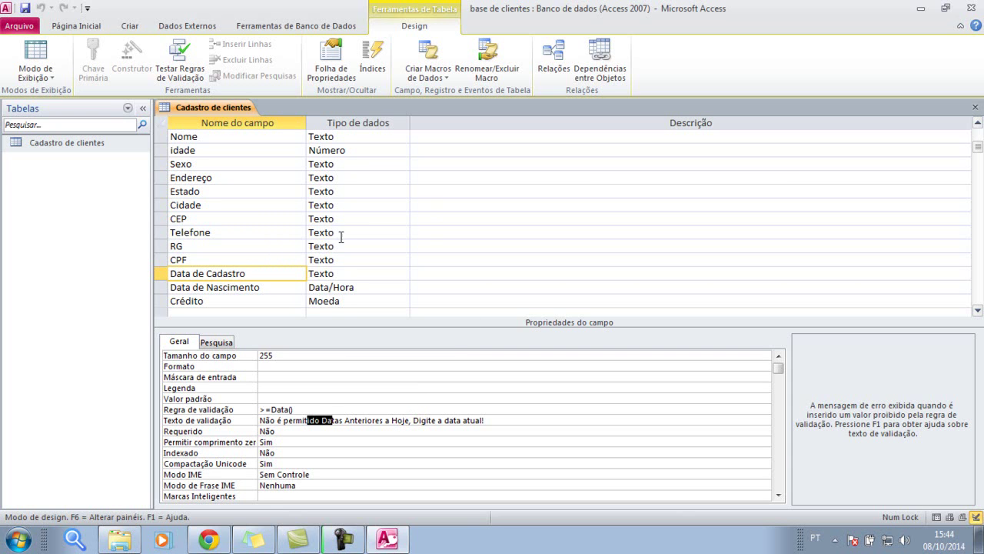
click(218, 287)
click(219, 300)
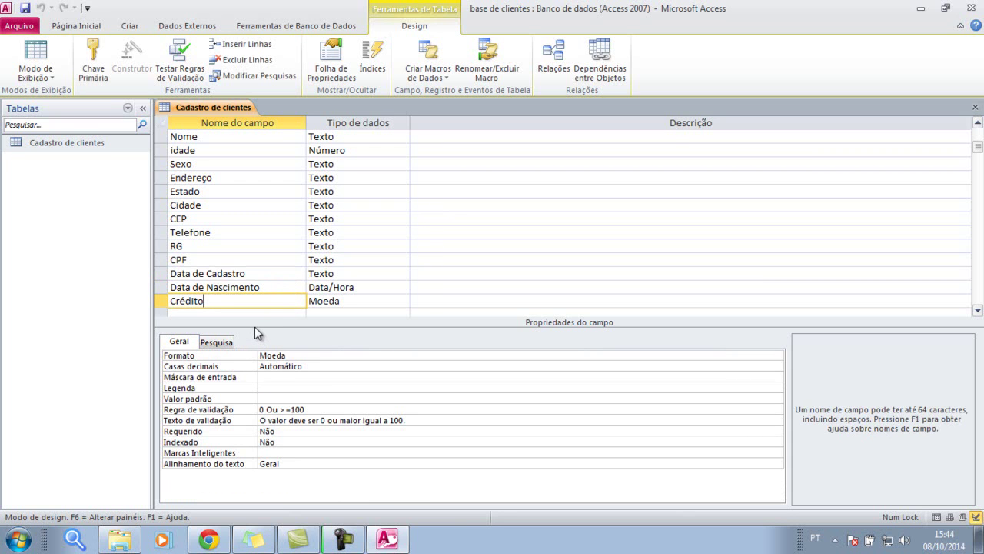
Step: Review the field properties of Data de Nascimento, Data de Cadastro and CPF in the table design
click(260, 286)
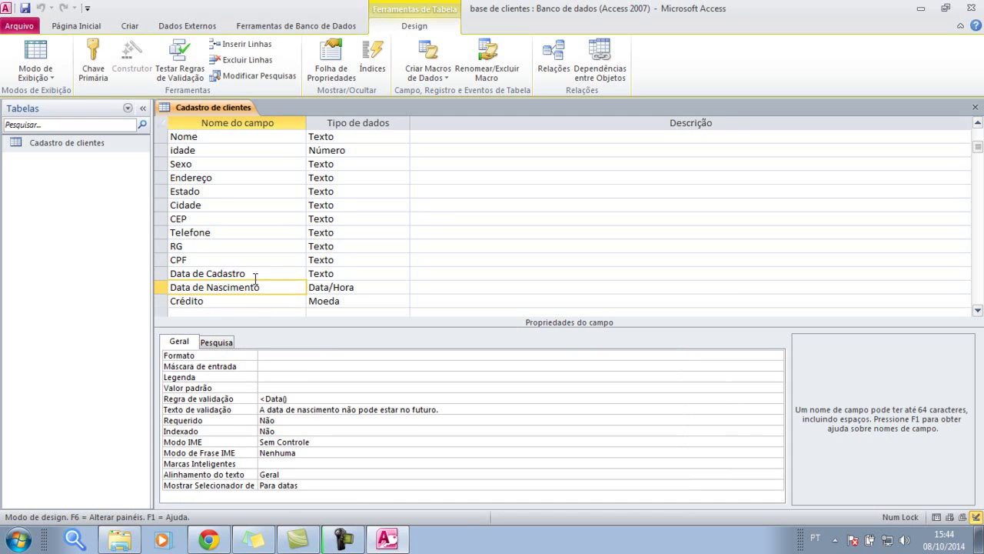
click(249, 272)
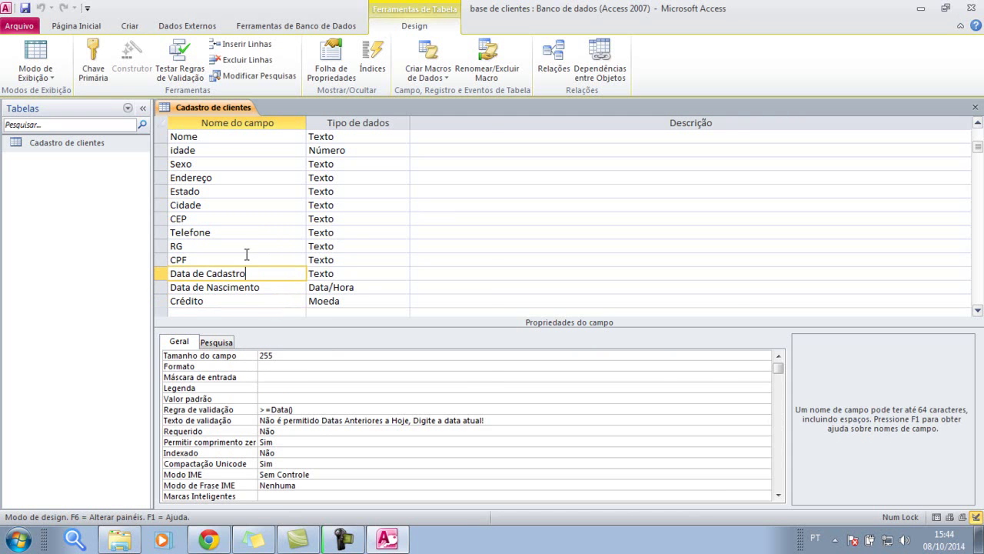
click(246, 258)
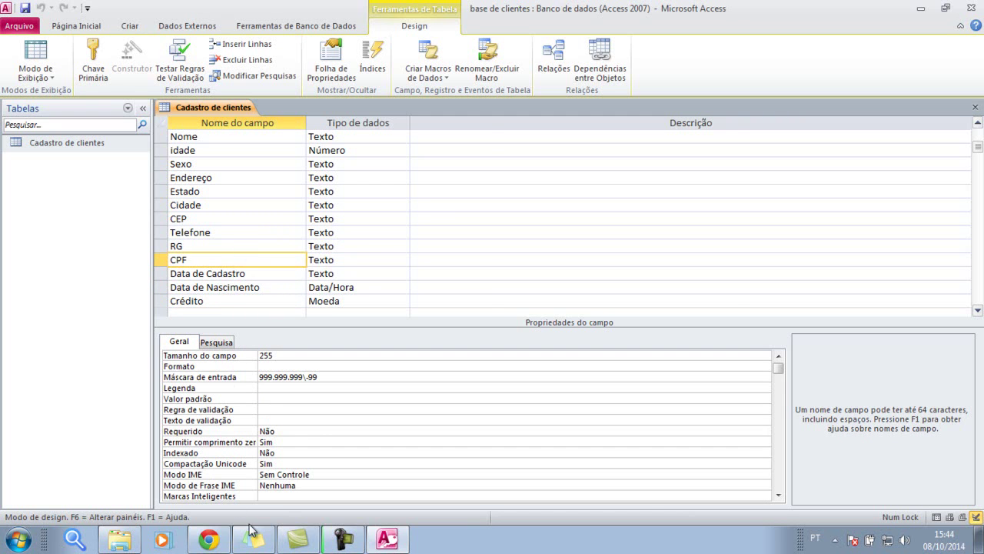
Step: Switch to Chrome and examine the validation rule syntax and the operator table in the Microsoft help article
click(218, 540)
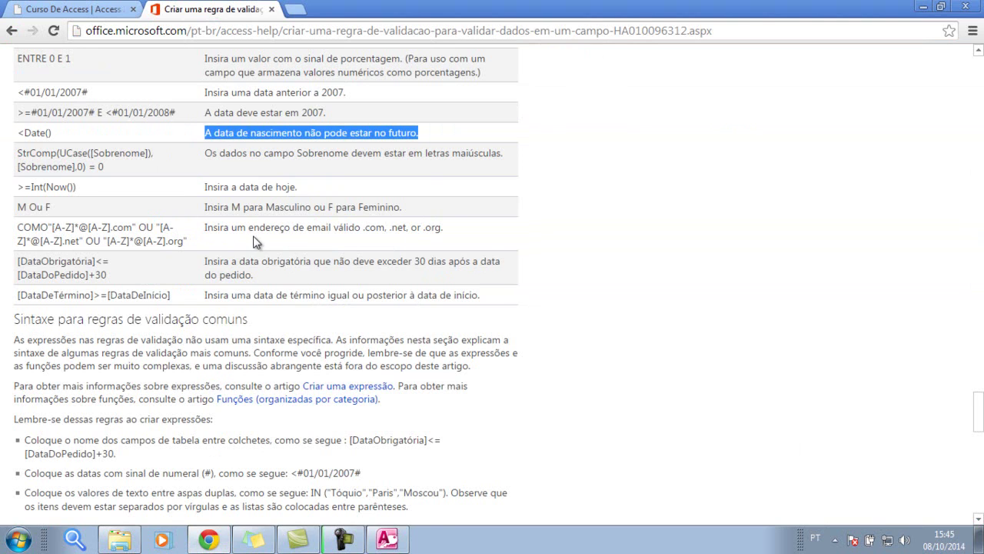
scroll(256, 242, down, 5)
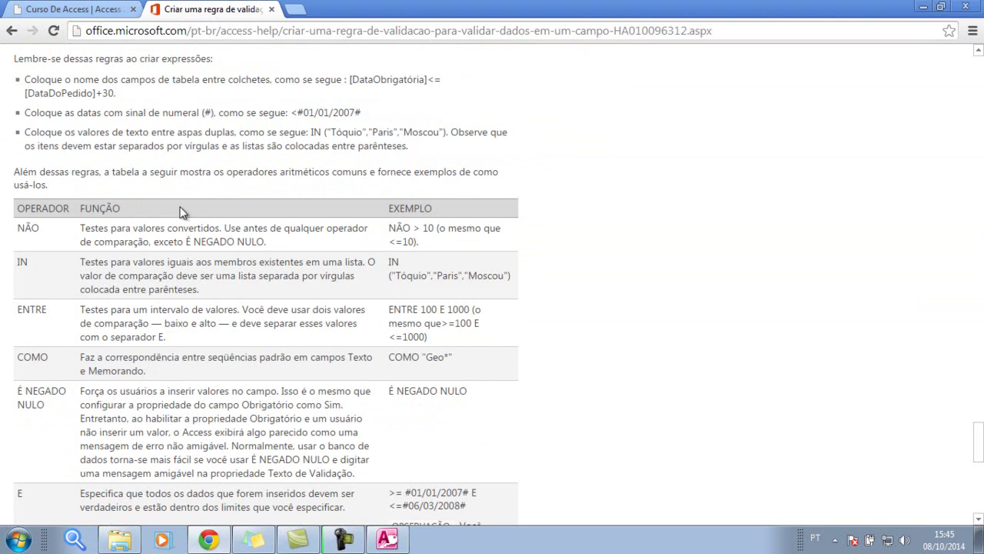
scroll(225, 254, down, 8)
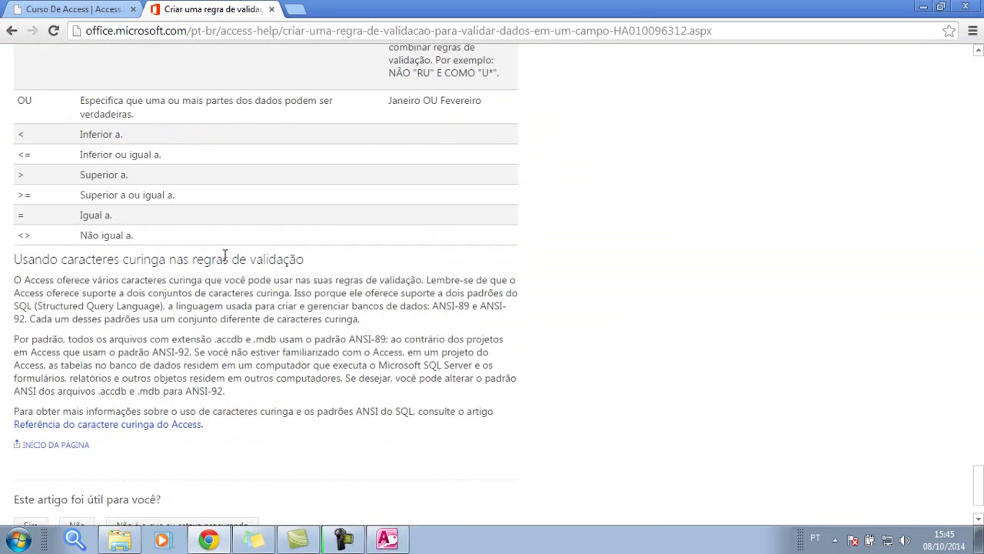
scroll(225, 254, up, 6)
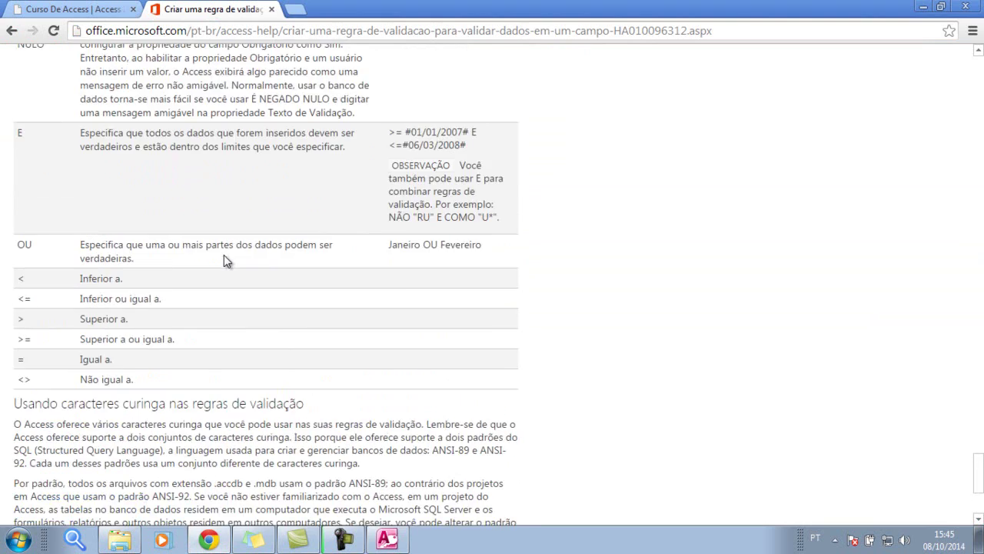
scroll(226, 255, down, 4)
scroll(218, 322, up, 7)
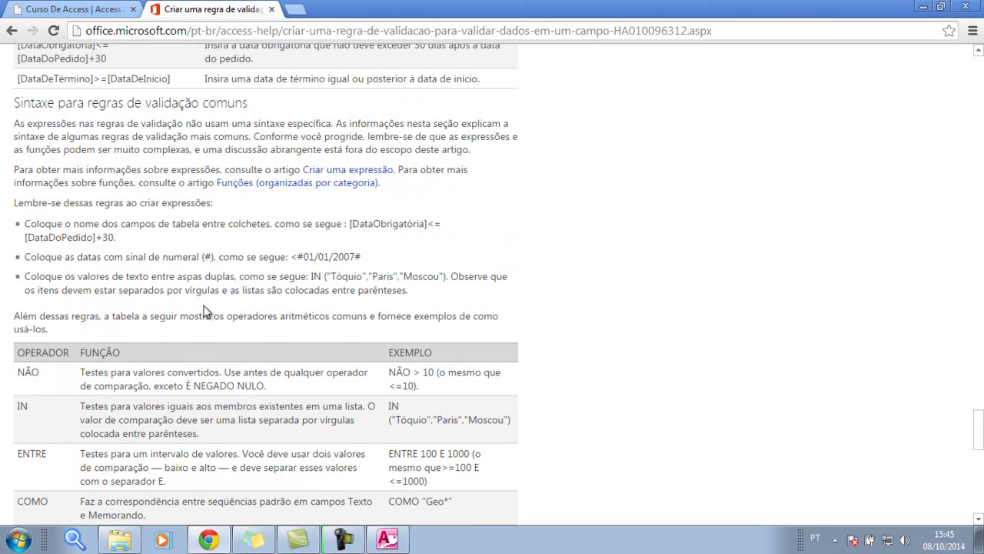
Step: View the Access 2010 course topics on the course website, highlighting the Aula 05 and Aula 06 entries, and return to the table design in Access
click(75, 10)
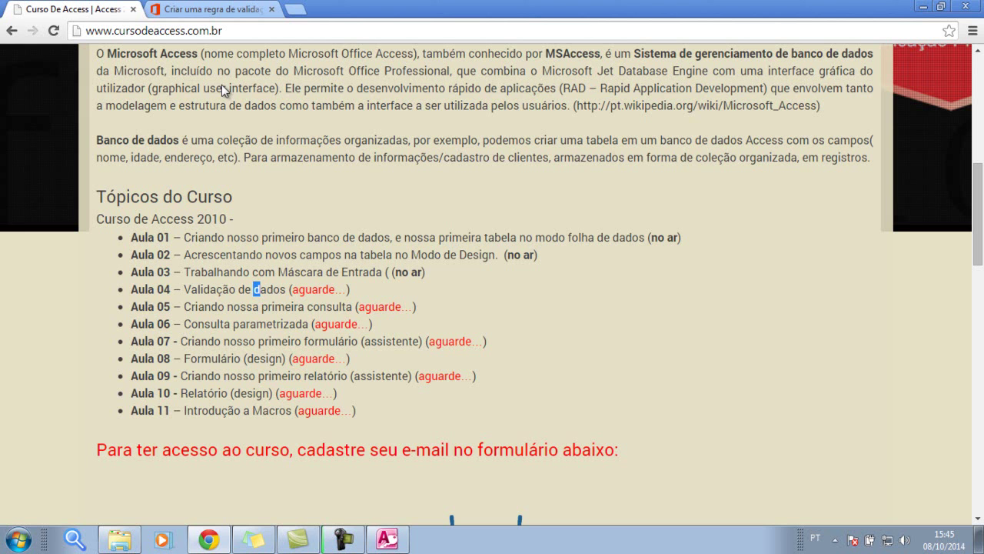
drag(210, 306, 275, 326)
click(394, 542)
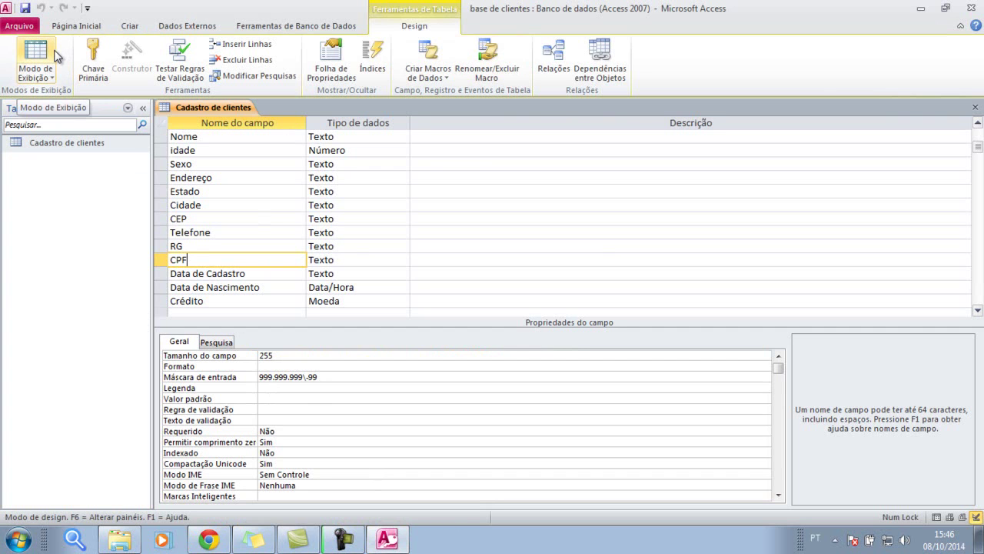
click(76, 25)
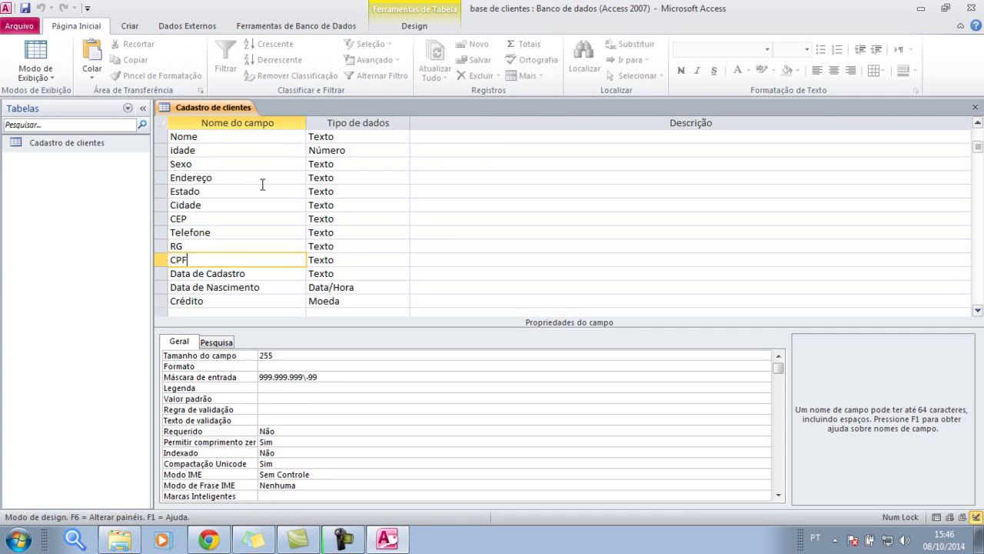